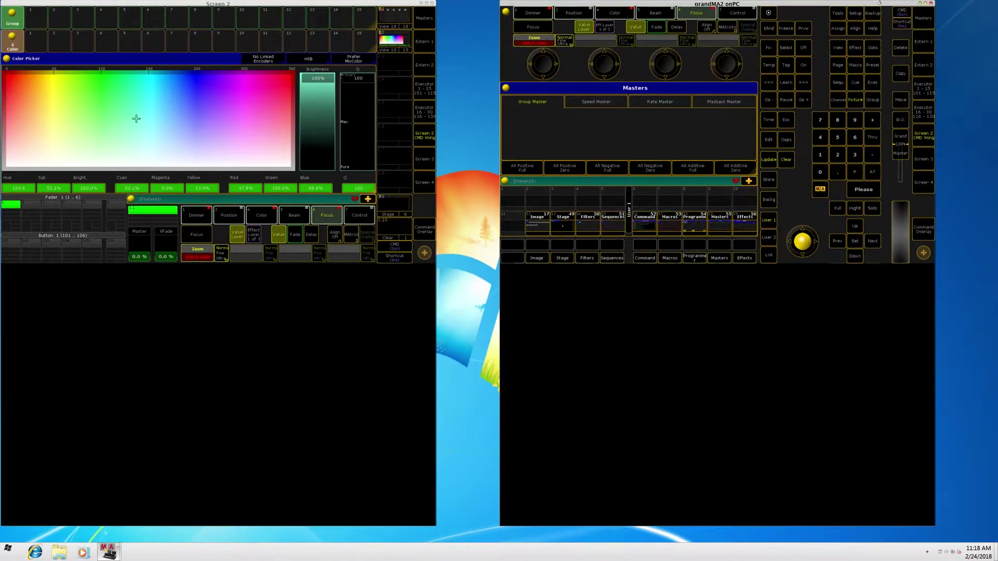
# Arrange the main console window and the Screen 2 window side by side on the desktop, with Screen 2 larger
pyautogui.press('super+Right')
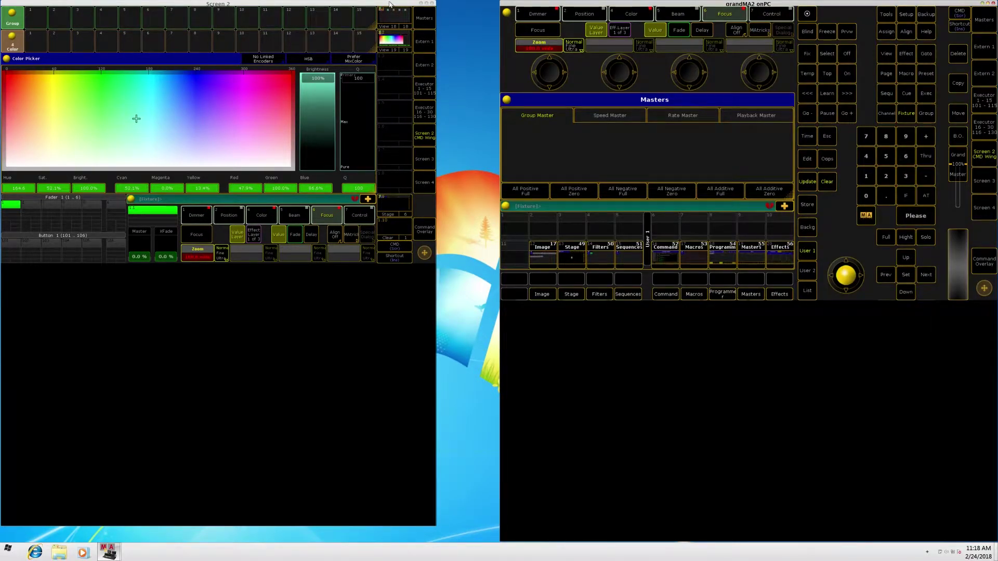
pyautogui.moveTo(390, 5); pyautogui.dragTo(6, 25)
pyautogui.press('super+Left')
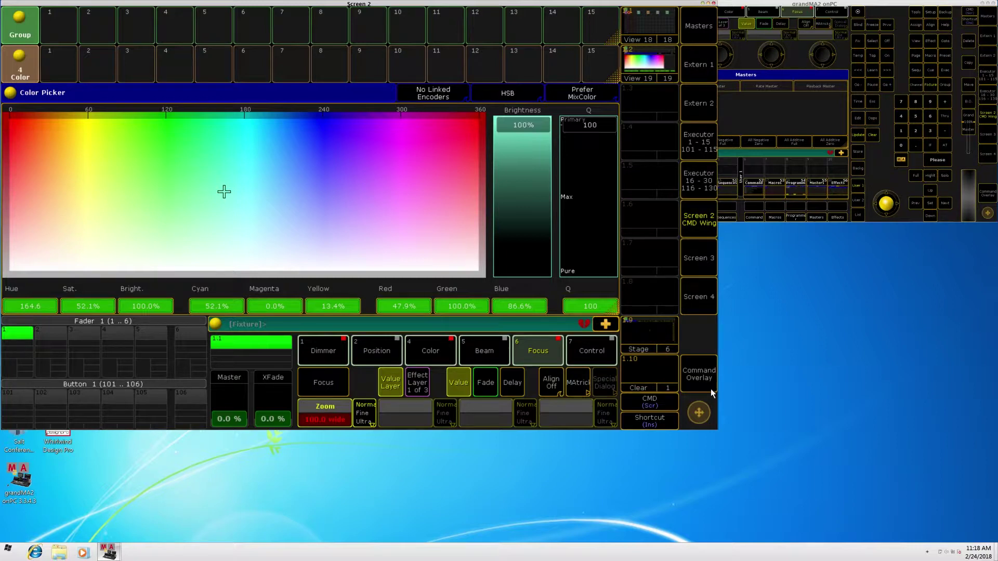
# Delete the Group pool window and clear all remaining windows from Screen 2
pyautogui.click(17, 22)
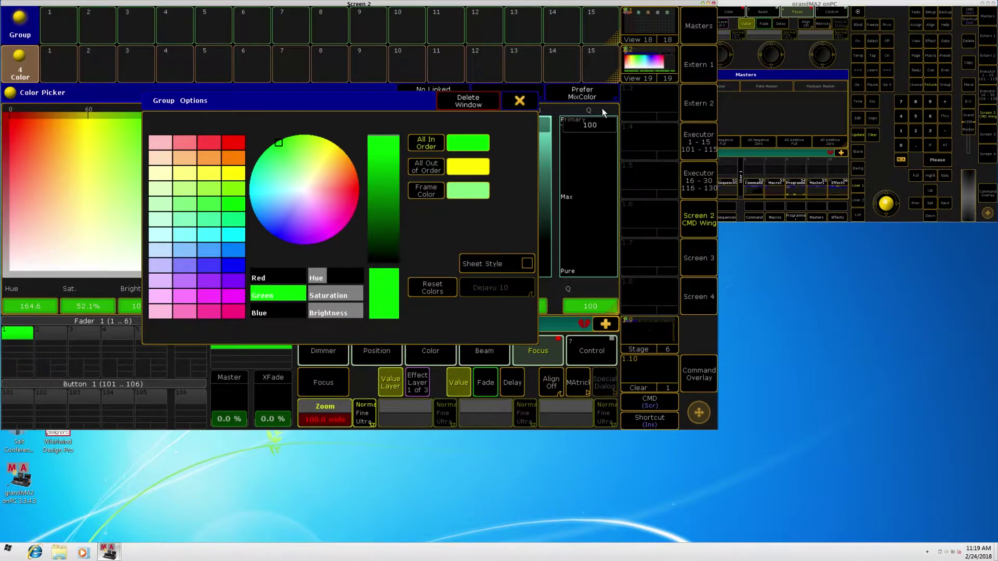
pyautogui.click(476, 103)
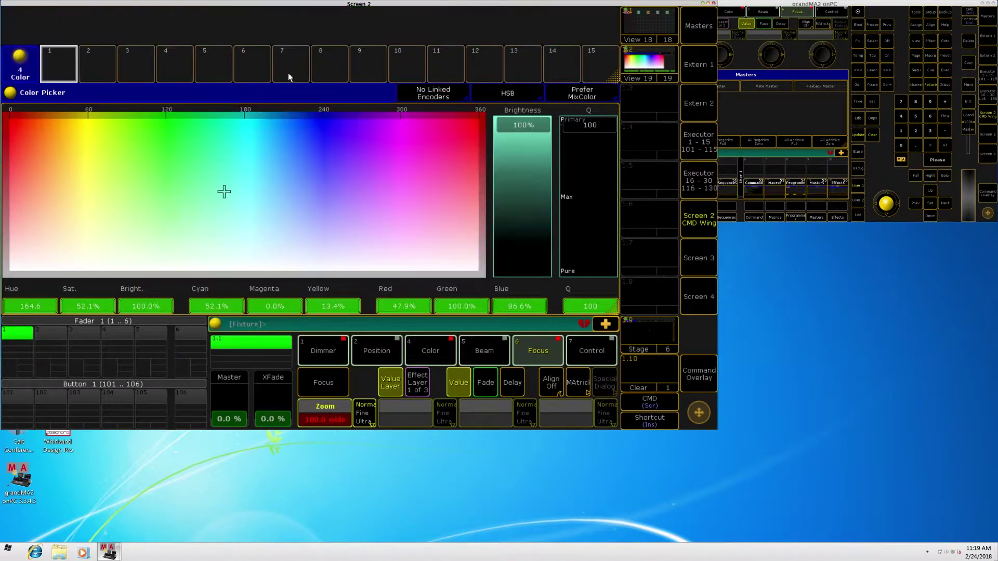
pyautogui.click(205, 32)
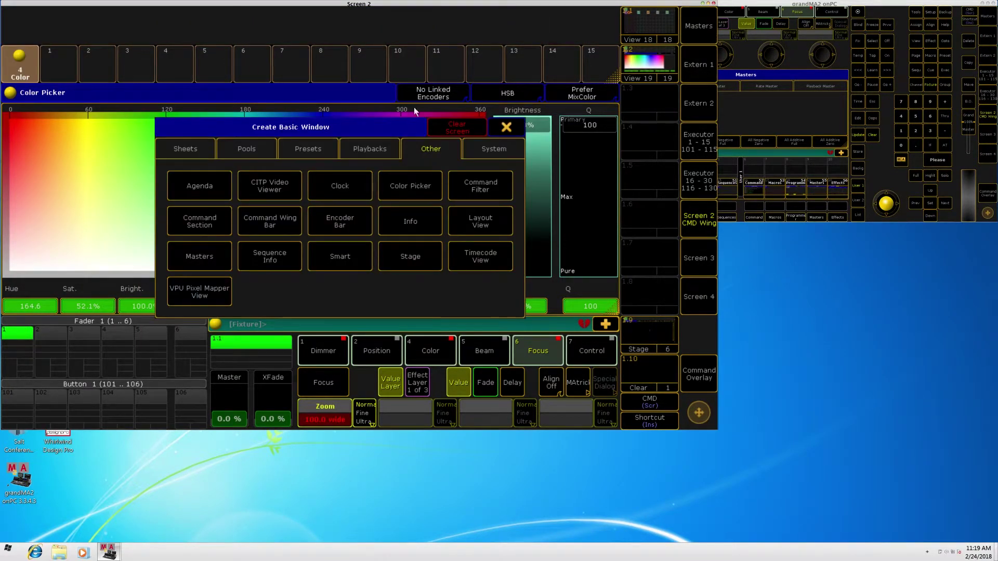
pyautogui.click(460, 125)
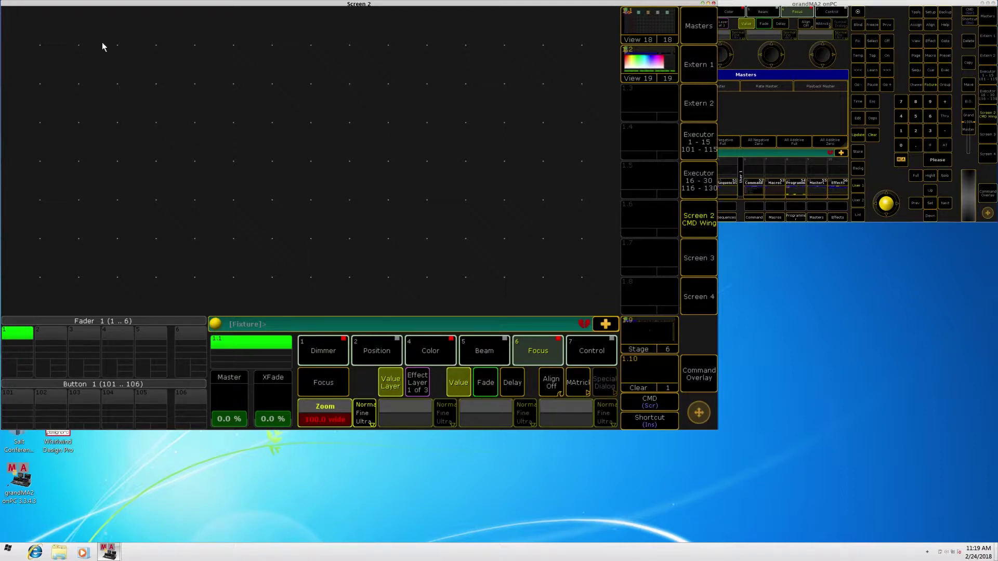
# Look through the Sheets, Pools, Presets and Playbacks window types available for an empty area of Screen 2
pyautogui.click(23, 29)
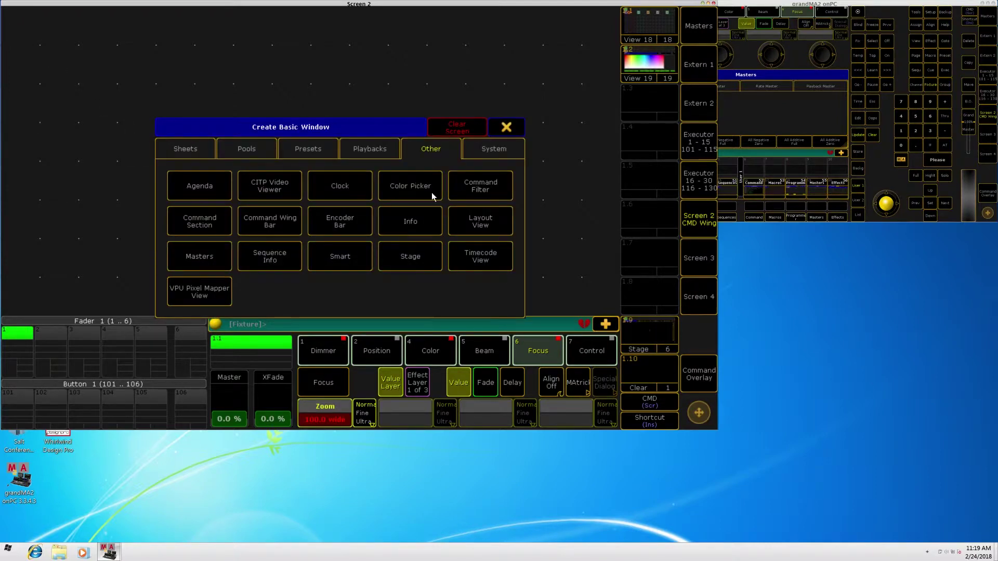
pyautogui.click(183, 148)
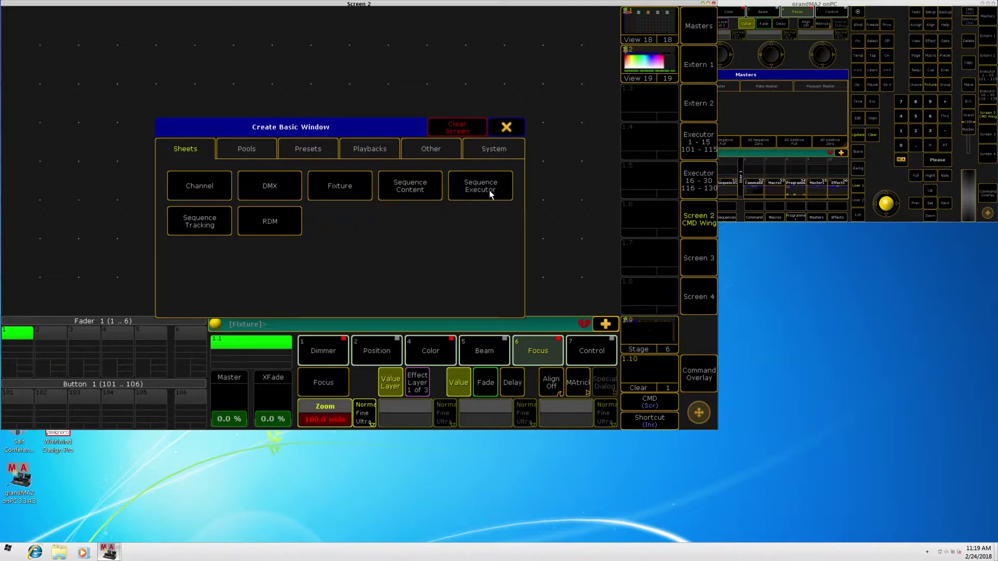
pyautogui.click(257, 149)
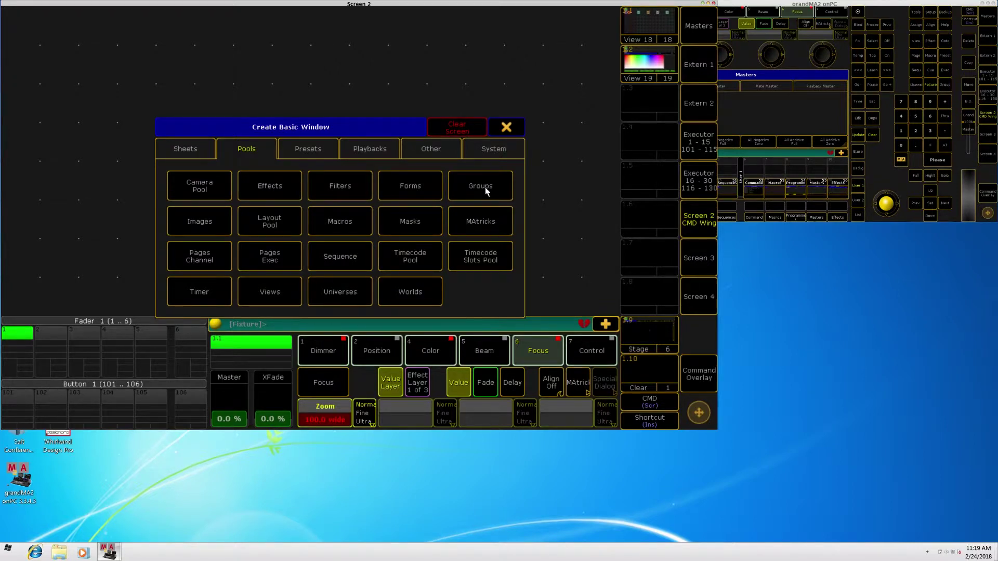
pyautogui.click(329, 150)
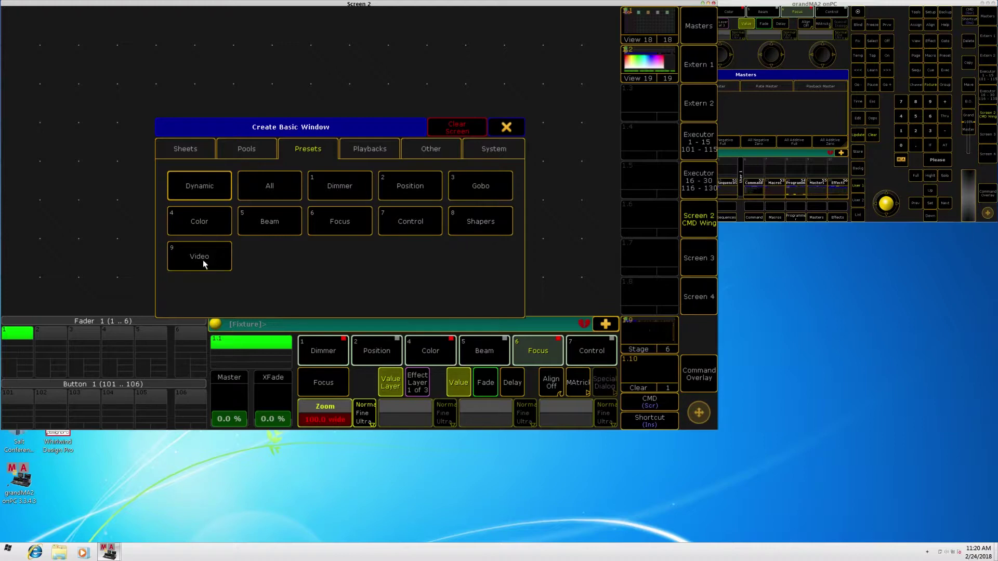
pyautogui.click(382, 148)
pyautogui.click(311, 146)
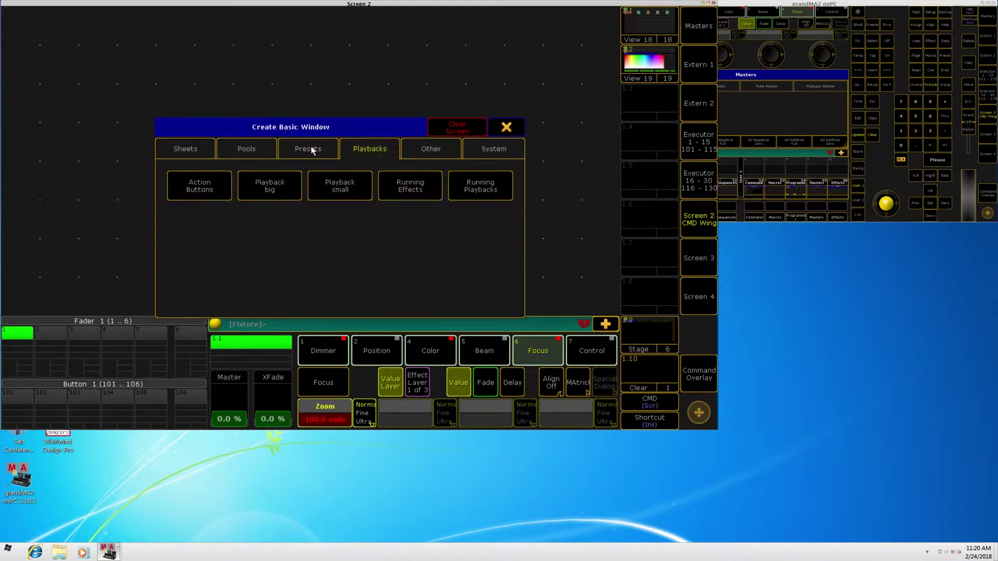
# Add a big Playback window to Screen 2, then delete it from its options
pyautogui.click(366, 150)
pyautogui.click(273, 189)
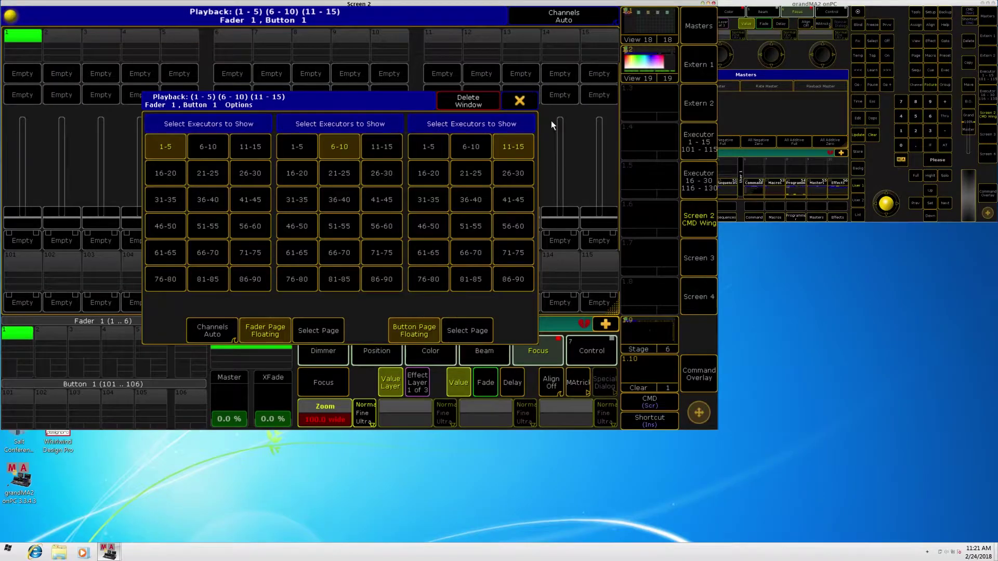
pyautogui.click(480, 101)
# Add a Color Picker window to Screen 2 and pick an HSB colour at about hue 171.5 and 75.9% saturation
pyautogui.click(30, 29)
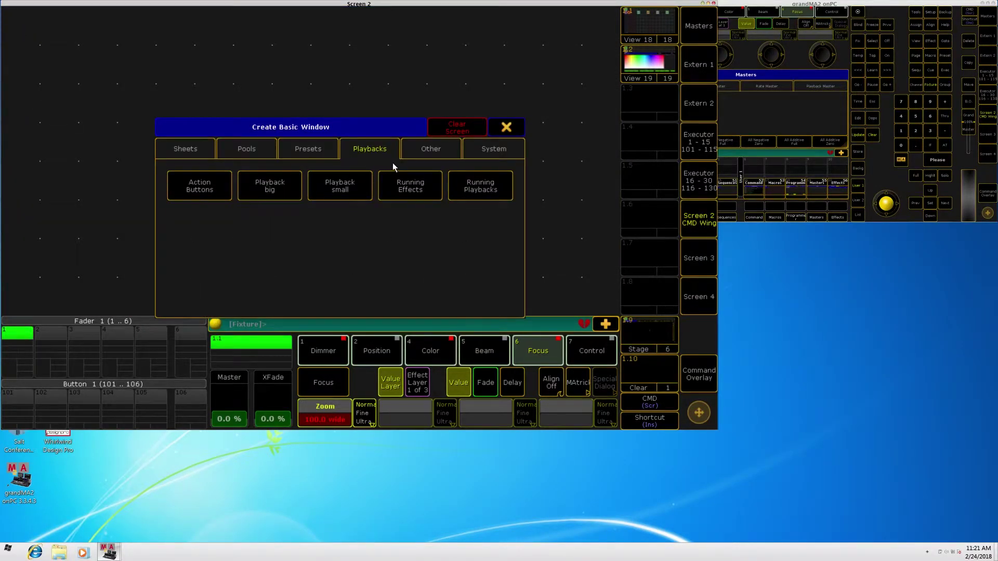
pyautogui.click(425, 152)
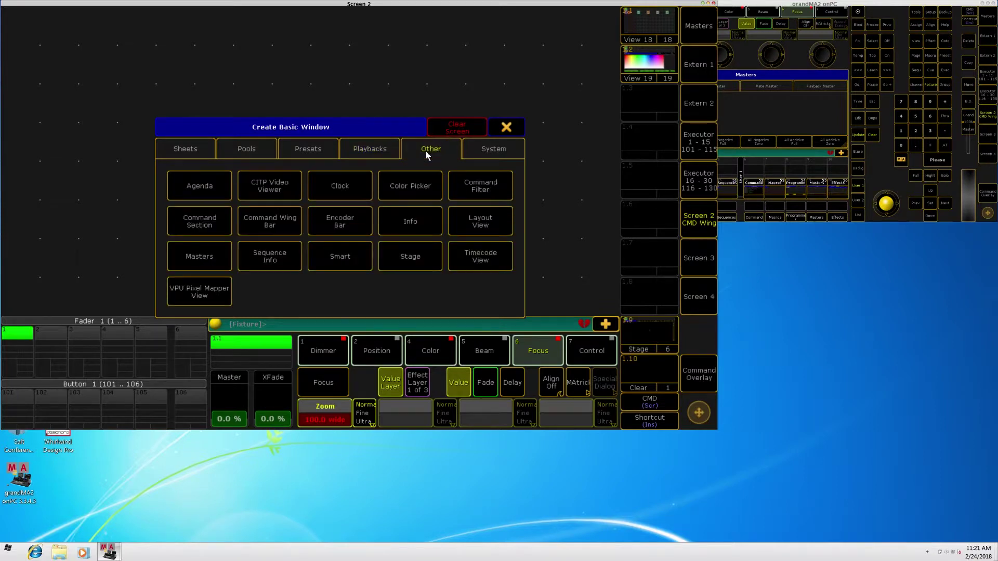
pyautogui.click(412, 186)
pyautogui.moveTo(138, 84); pyautogui.dragTo(34, 66)
pyautogui.moveTo(298, 62); pyautogui.dragTo(382, 124)
pyautogui.moveTo(138, 69); pyautogui.dragTo(232, 96)
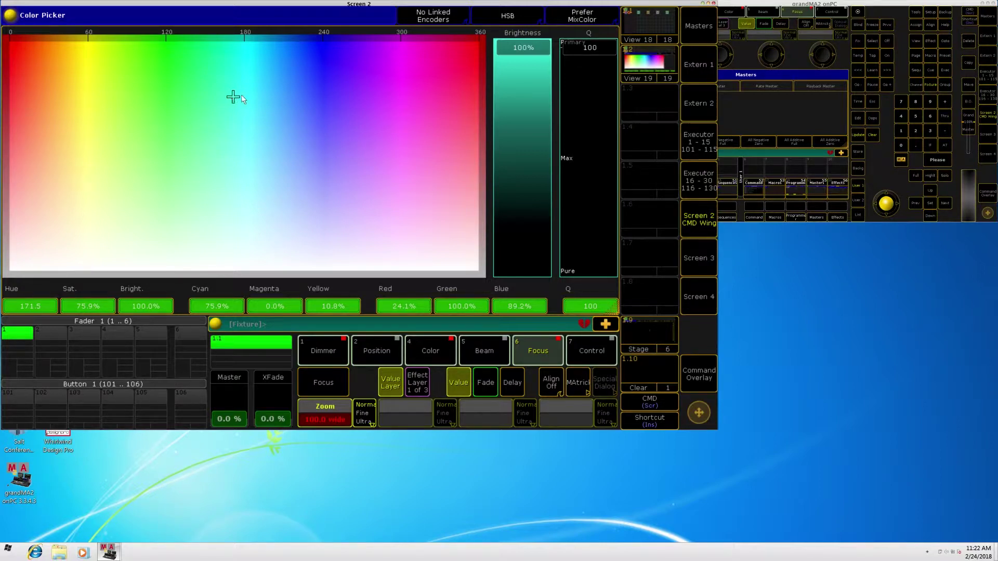
# Switch the Color Picker to Swatch Book and browse the Cinegel, Cinelux, GamColor, Poly Colour, Storaro Selection and Gel libraries
pyautogui.click(518, 17)
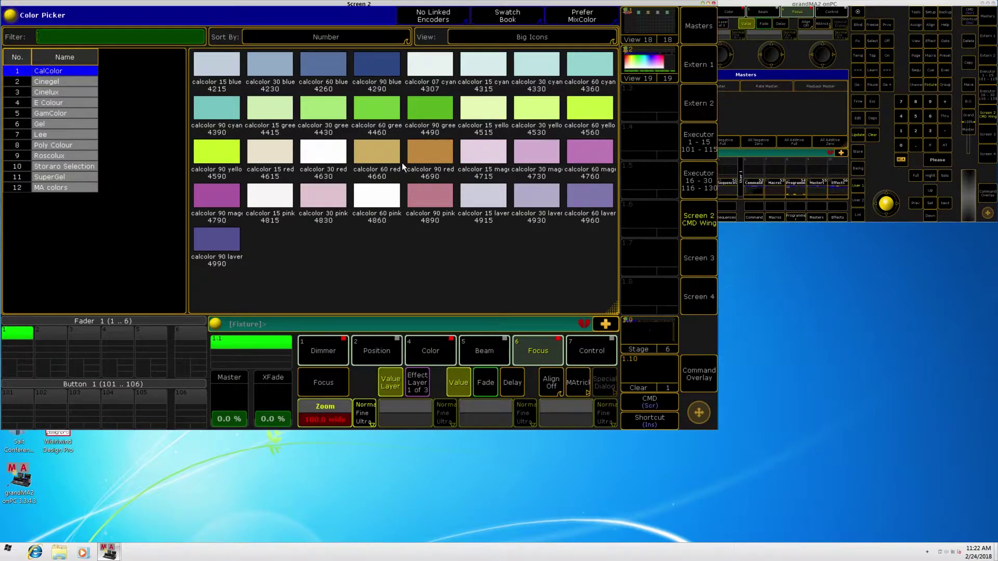
pyautogui.click(69, 82)
pyautogui.click(66, 94)
pyautogui.click(59, 115)
pyautogui.click(59, 147)
pyautogui.click(66, 166)
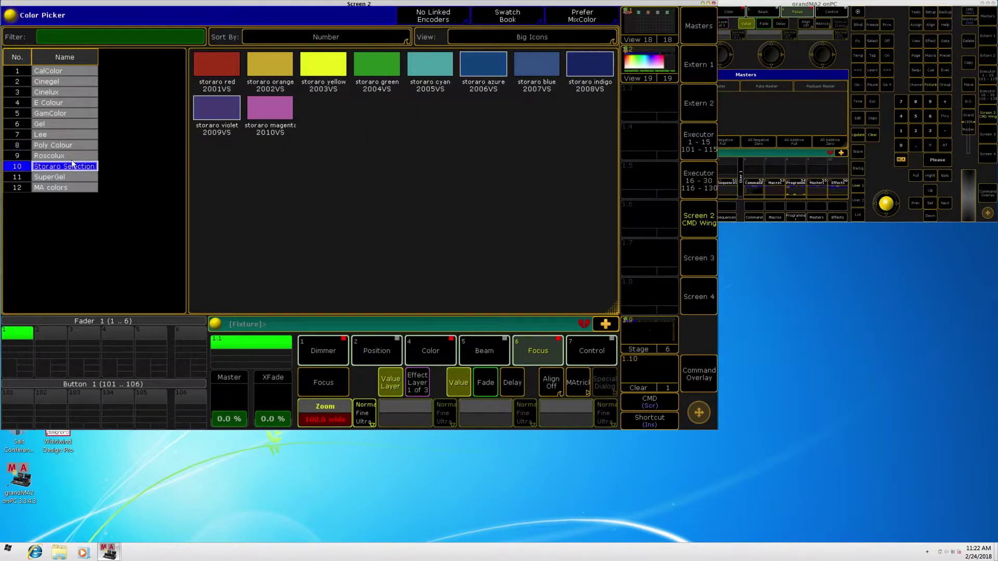
pyautogui.click(67, 125)
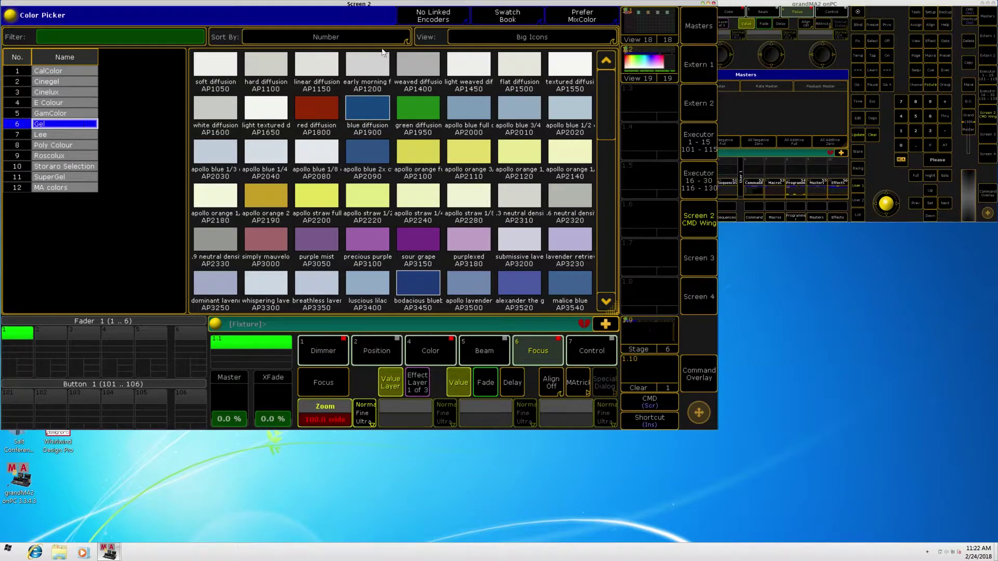
# Switch the Color Picker to Raw Faders, move green down and back to 100%, and raise White to full
pyautogui.click(515, 16)
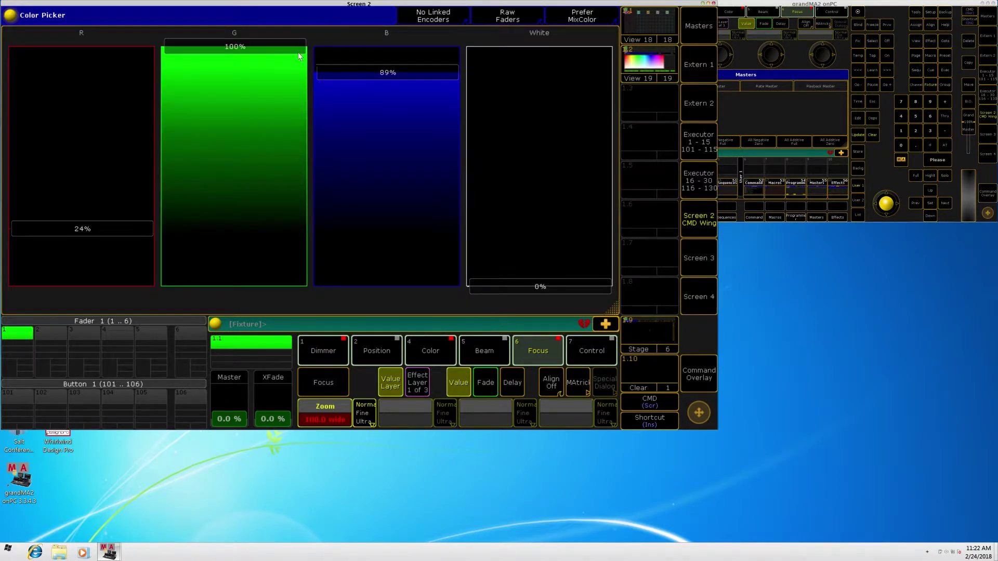
pyautogui.moveTo(247, 44); pyautogui.dragTo(241, 195)
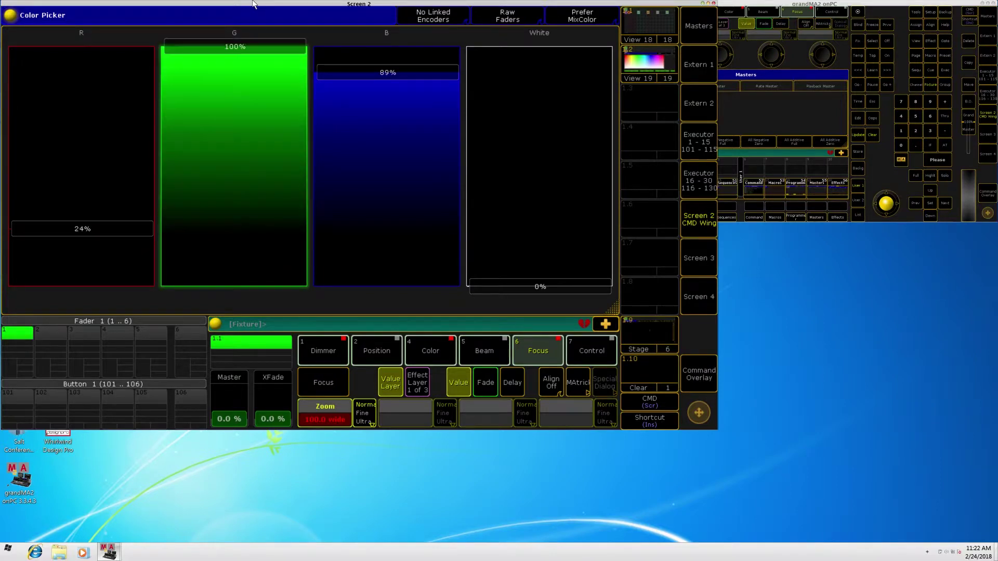
pyautogui.moveTo(267, 53); pyautogui.dragTo(235, 36)
pyautogui.moveTo(239, 85); pyautogui.dragTo(245, 267)
pyautogui.moveTo(248, 120); pyautogui.dragTo(247, 46)
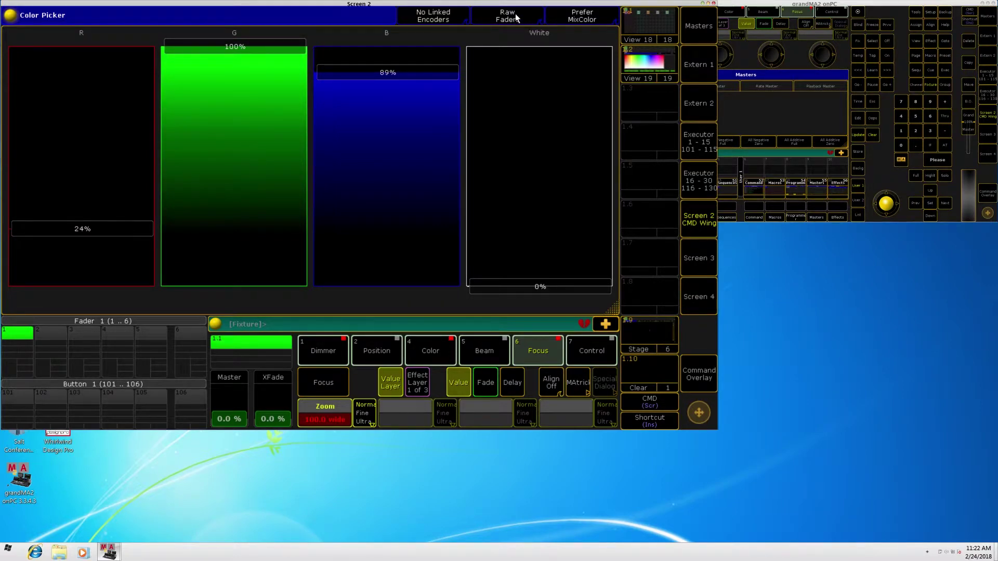
pyautogui.moveTo(551, 287); pyautogui.dragTo(551, 104)
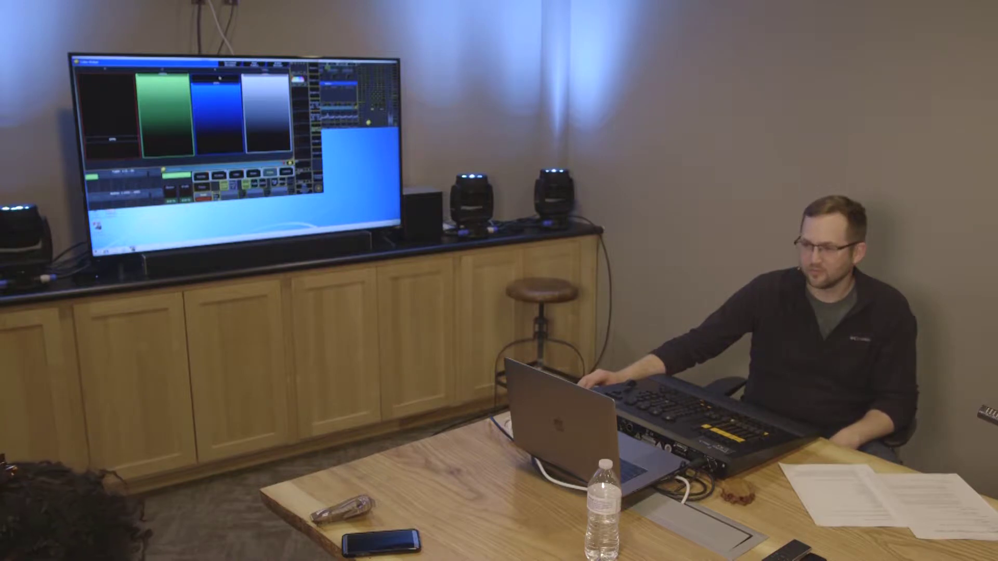
# Switch the Color Picker to Faders mode and adjust the hue to 184
pyautogui.click(100, 140)
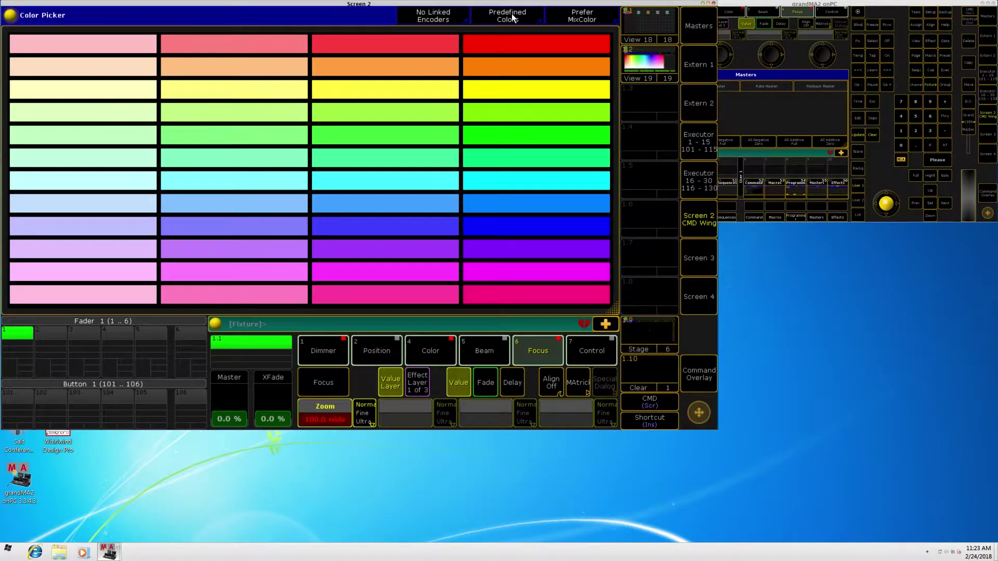
pyautogui.click(518, 18)
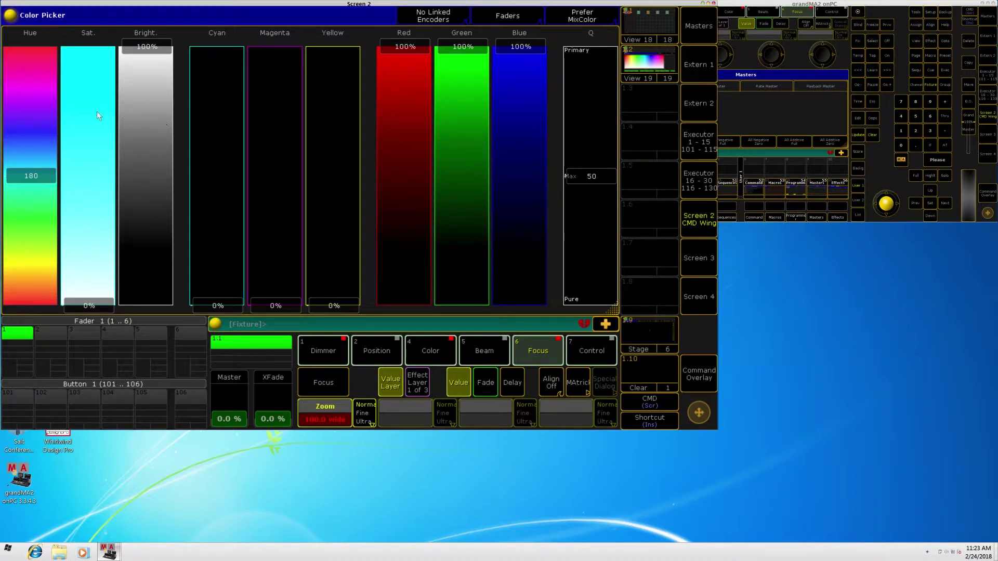
pyautogui.moveTo(29, 169)
pyautogui.mouseDown()
pyautogui.moveTo(30, 52)
pyautogui.moveTo(32, 189)
pyautogui.mouseUp()
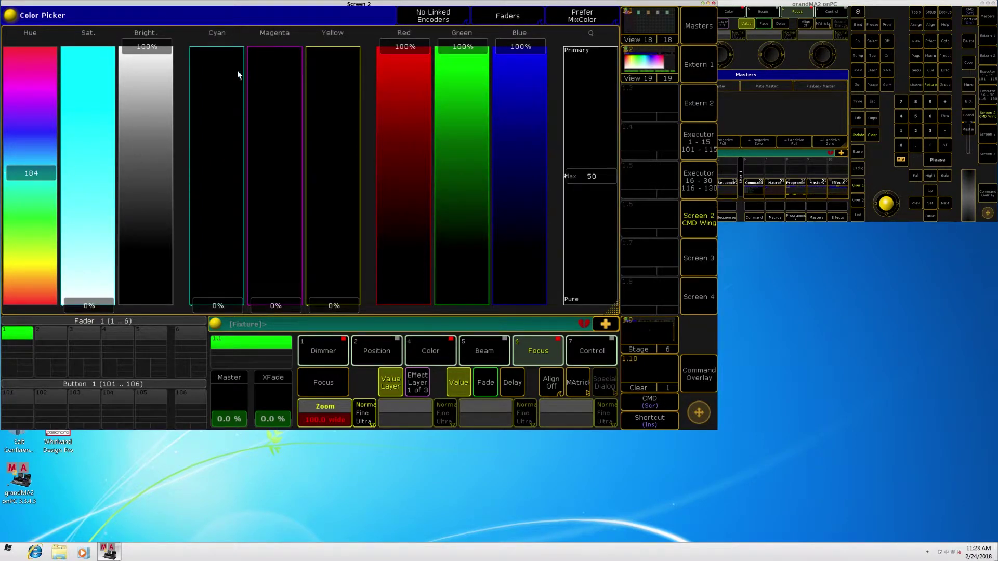
# Raise the cyan, magenta and yellow faders to 100%
pyautogui.moveTo(221, 300); pyautogui.dragTo(221, 27)
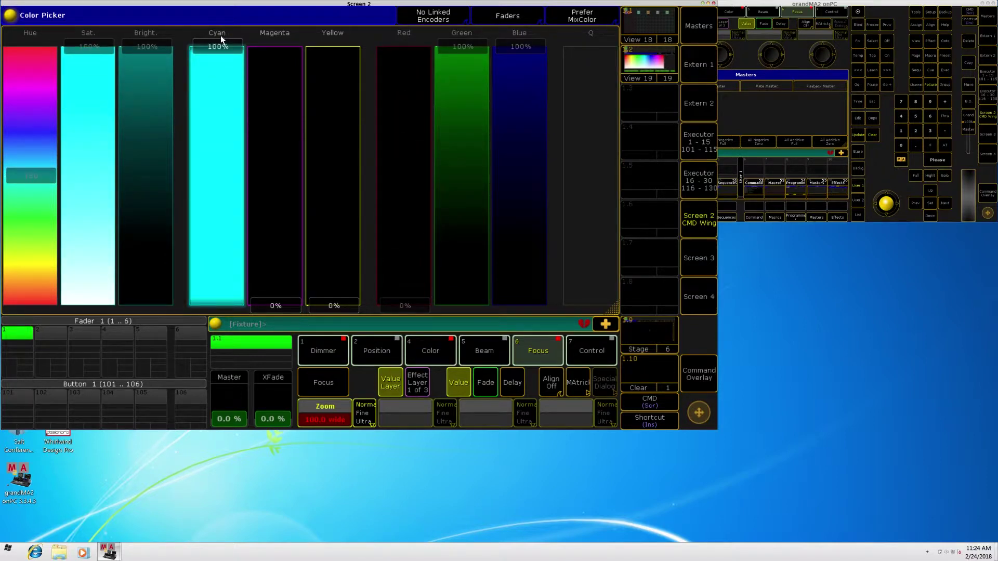
pyautogui.moveTo(222, 136); pyautogui.dragTo(213, 22)
pyautogui.moveTo(275, 277); pyautogui.dragTo(277, 19)
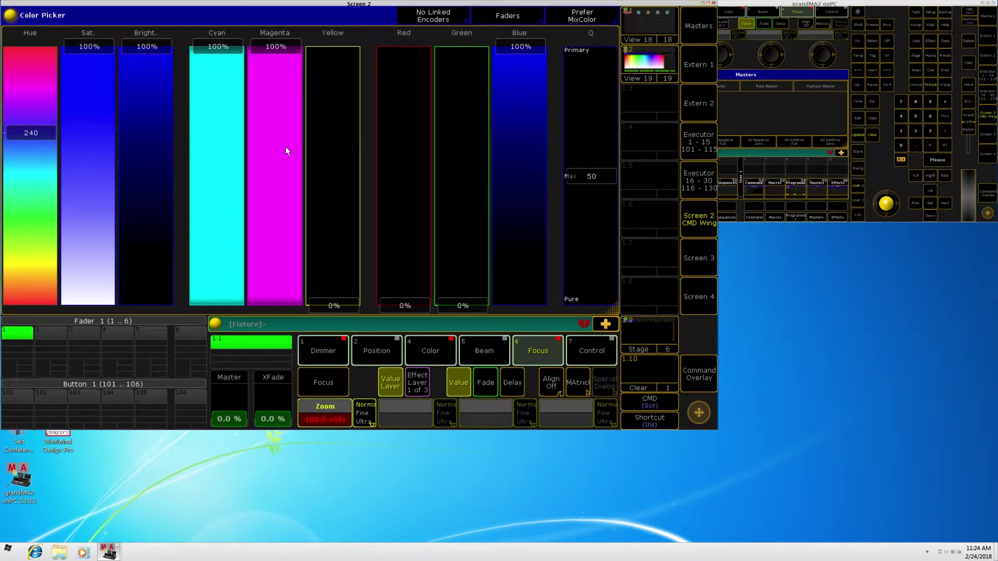
pyautogui.moveTo(344, 307); pyautogui.dragTo(333, 3)
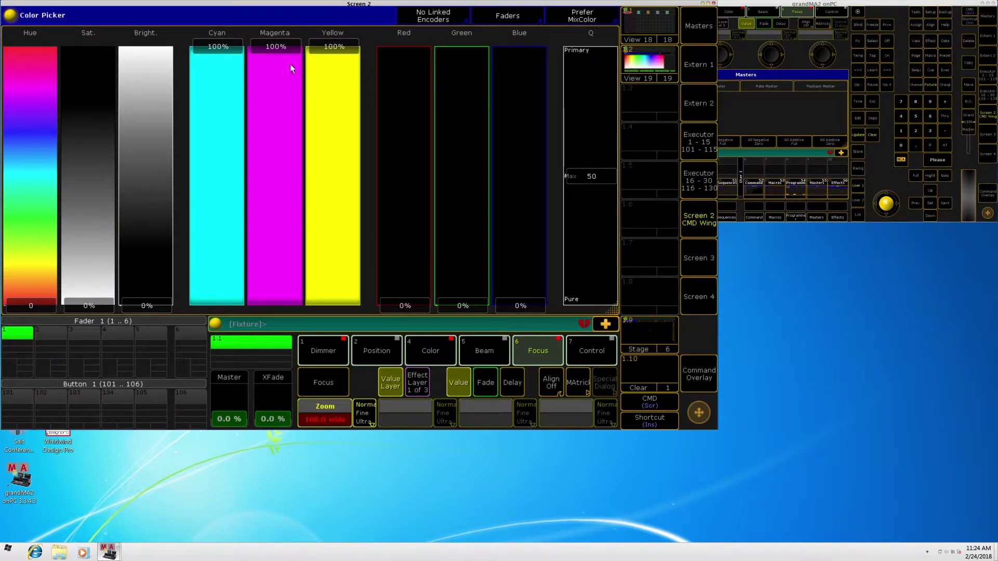
# Lower the cyan, yellow and magenta faders to 0% to mix white
pyautogui.moveTo(214, 48); pyautogui.dragTo(232, 314)
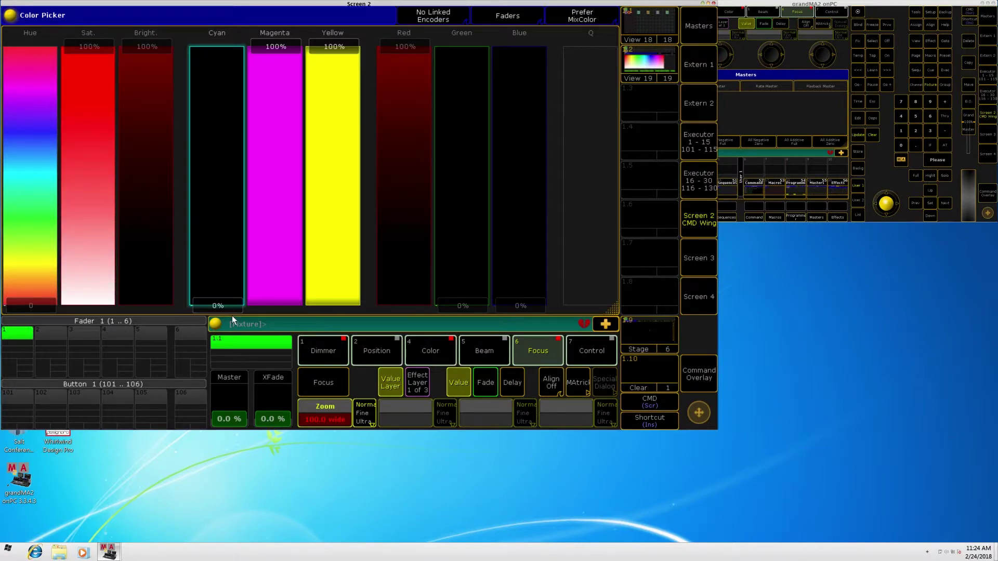
pyautogui.moveTo(341, 45); pyautogui.dragTo(322, 313)
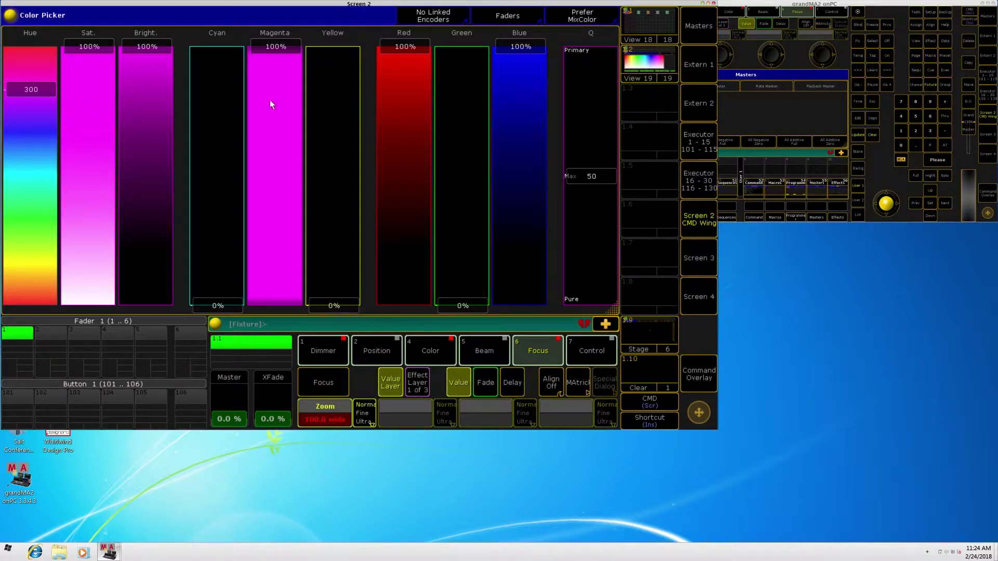
pyautogui.moveTo(279, 45); pyautogui.dragTo(284, 321)
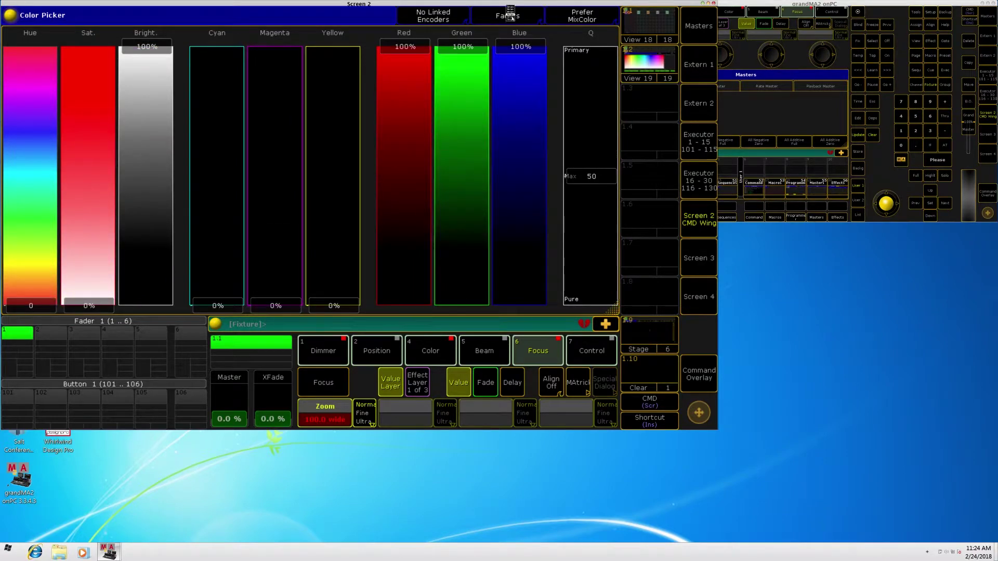
# View the CalColor and MA colors libraries in Swatch Book mode, and return the Color Picker to Raw Faders
pyautogui.click(510, 17)
pyautogui.click(510, 17)
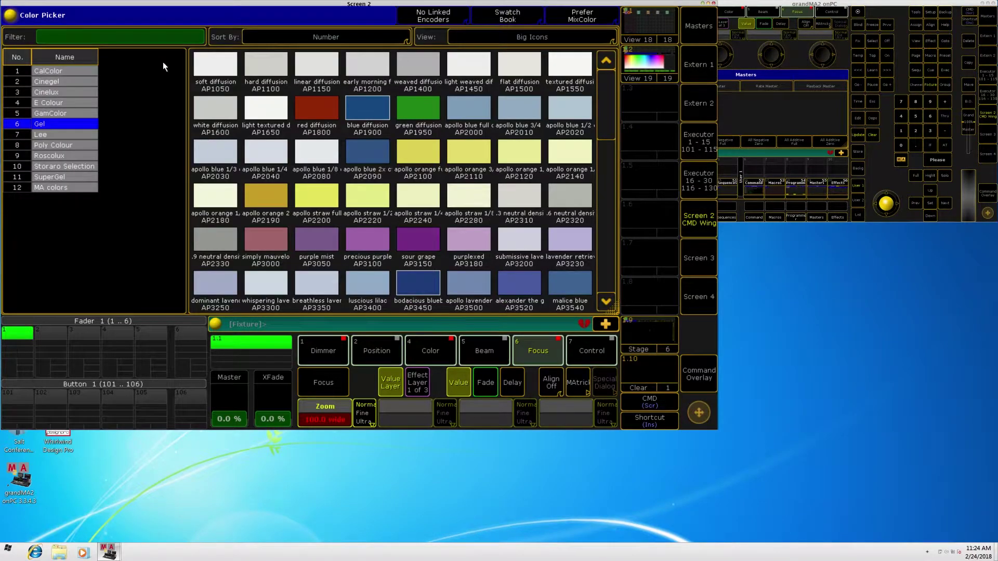
pyautogui.click(72, 71)
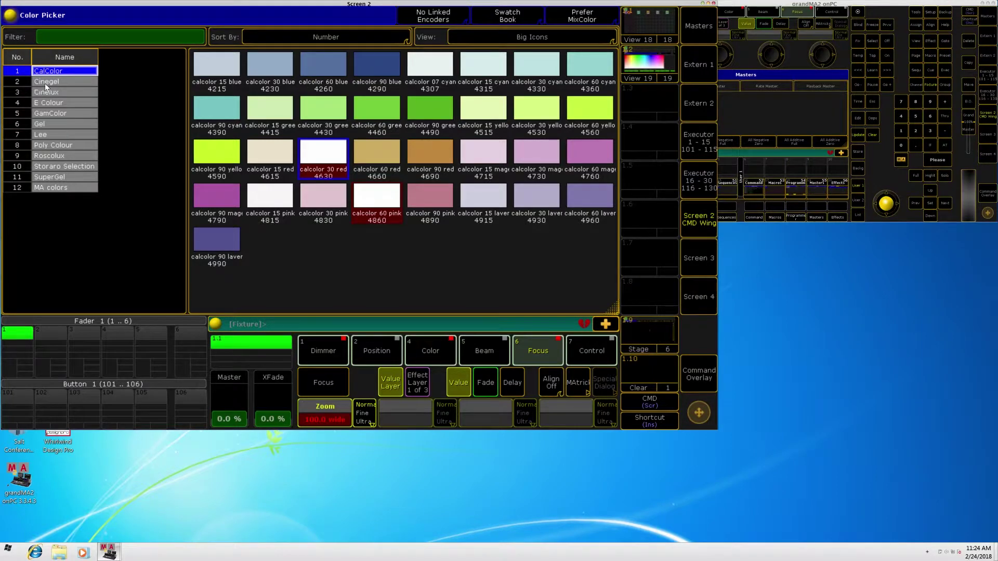
pyautogui.click(63, 188)
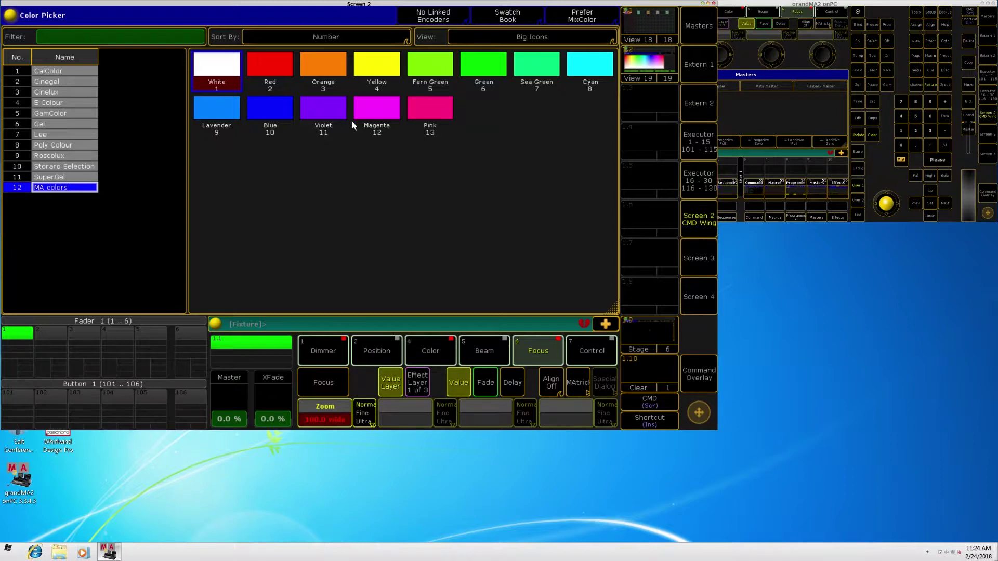
pyautogui.click(506, 16)
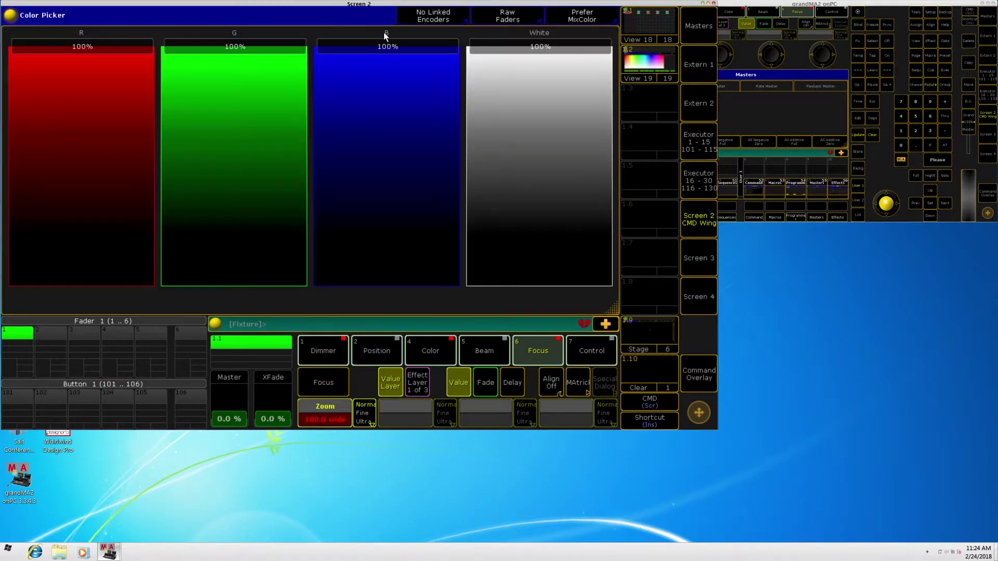
# Remove the Color Picker window from Screen 2
pyautogui.click(11, 16)
pyautogui.click(467, 100)
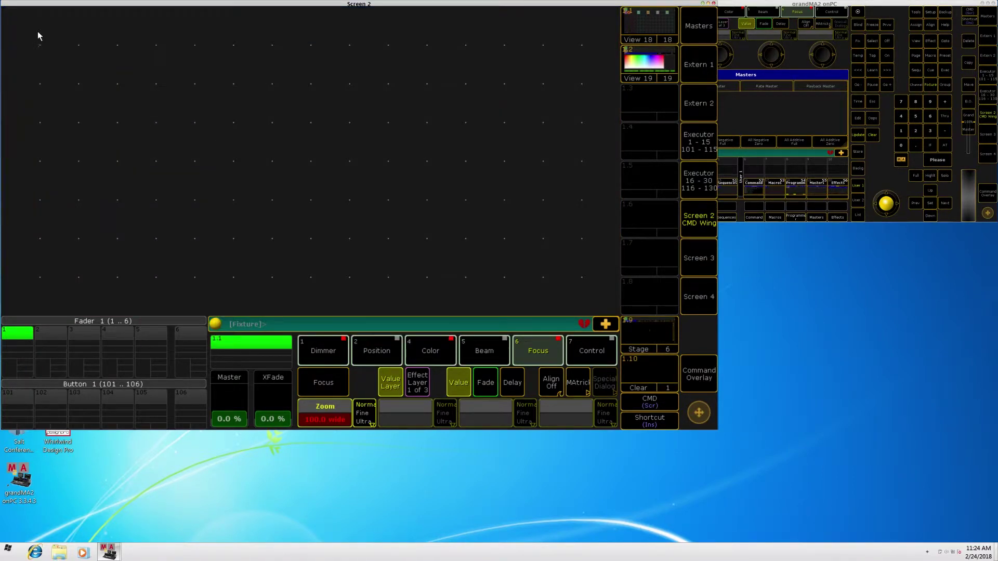
# Review the Other and System window types for creating a basic window, and recall View 18 on Screen 2
pyautogui.click(25, 34)
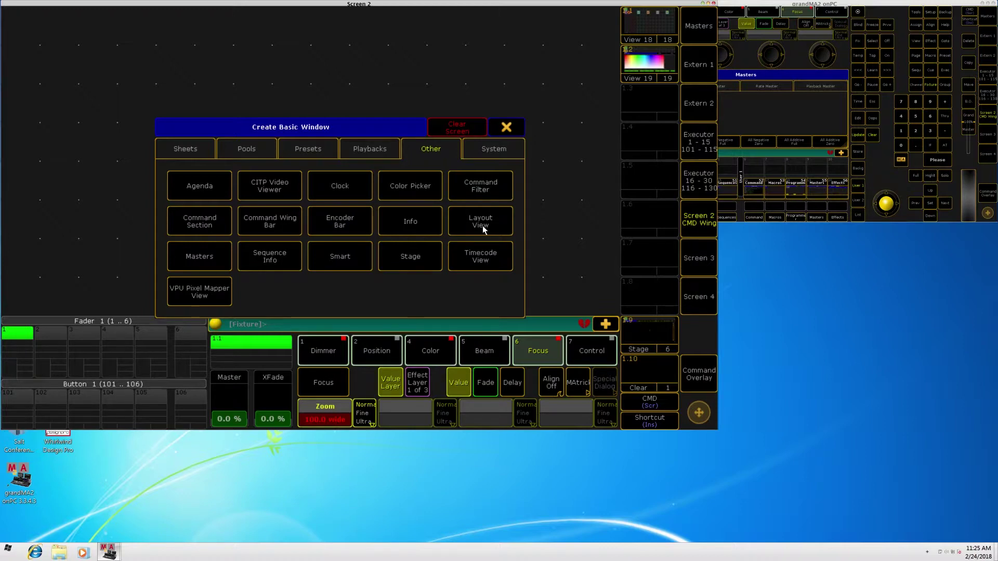
pyautogui.click(495, 149)
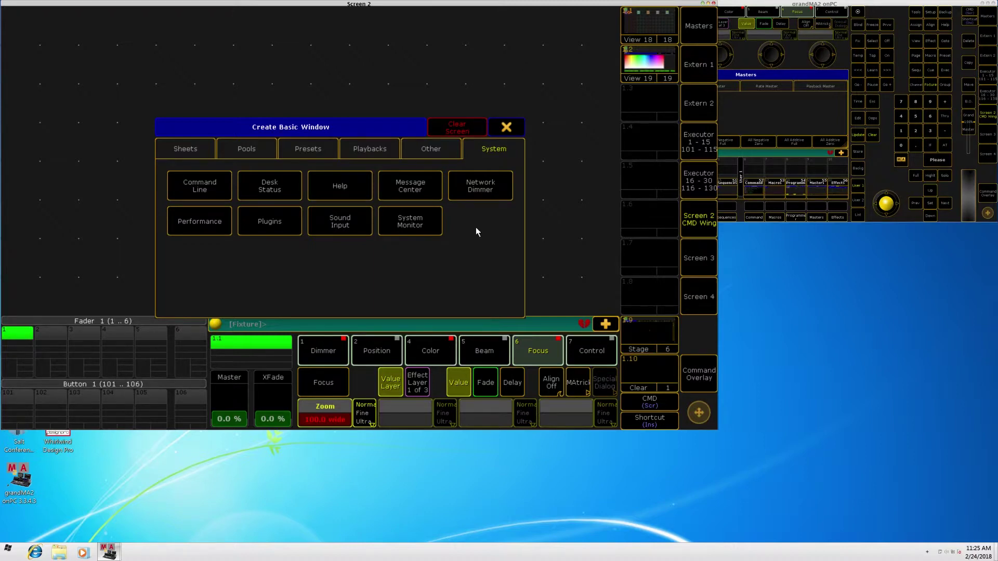
pyautogui.click(506, 127)
pyautogui.click(657, 24)
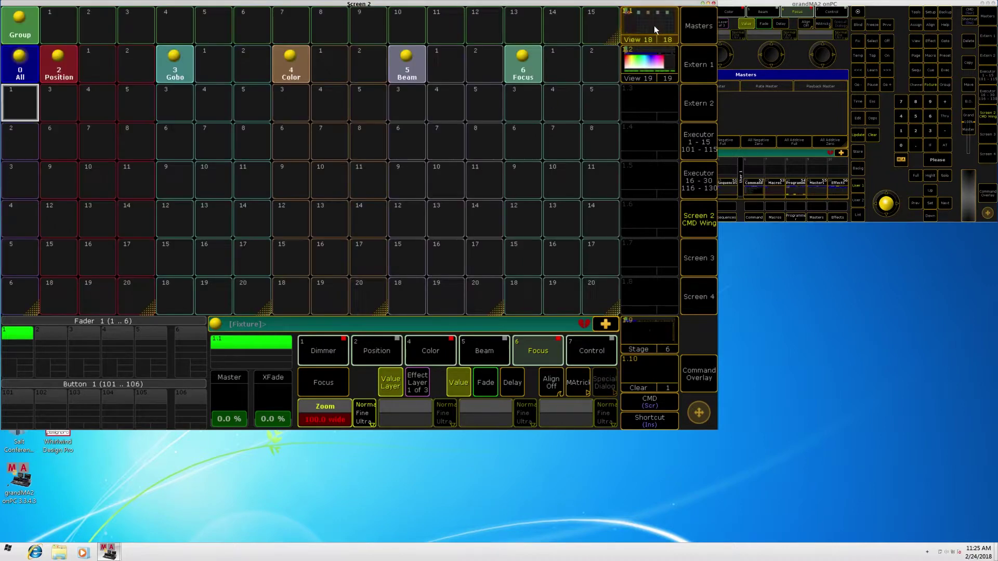
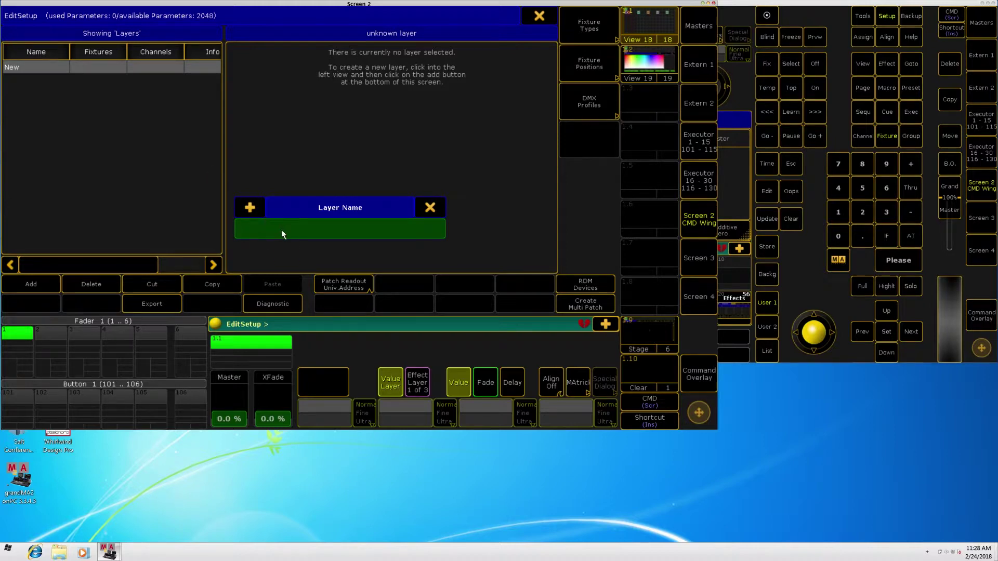
# Name the new fixture layer x4s and open the library to choose its fixture type
pyautogui.write('Dim')
pyautogui.press('Return')
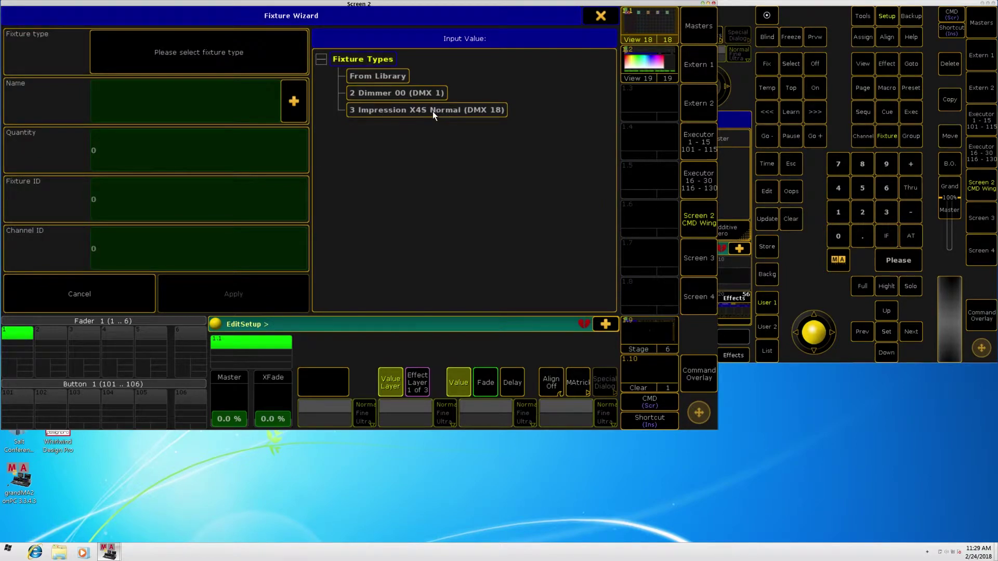
pyautogui.click(377, 76)
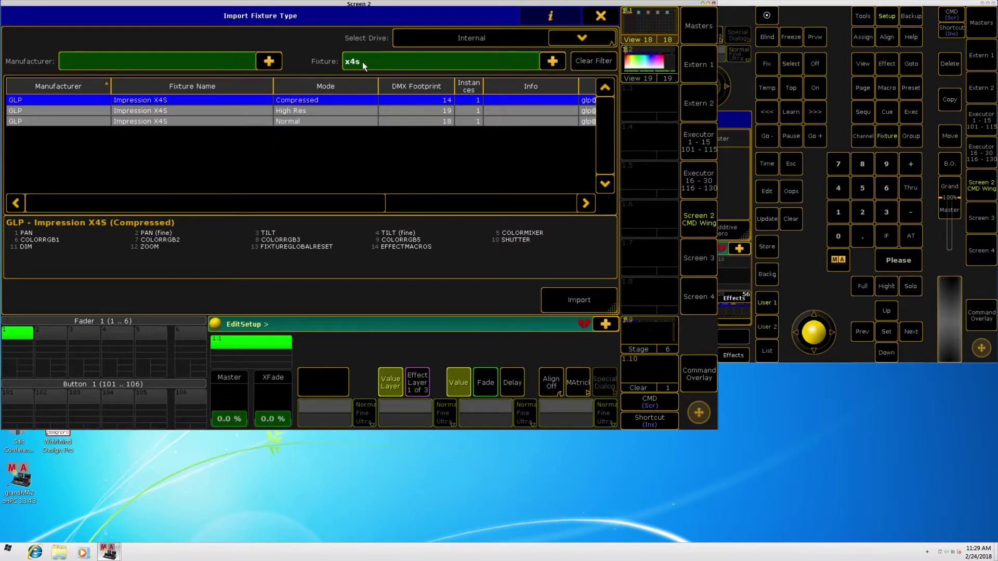
# Clear the x4s fixture filter and browse the unfiltered fixture library through the GLP and Green Hippo entries
pyautogui.press('BackSpace')
pyautogui.press('BackSpace')
pyautogui.press('BackSpace')
pyautogui.press('Down')
pyautogui.press('Down')
pyautogui.press('Down')
pyautogui.press('Down')
pyautogui.press('Down')
pyautogui.press('Down')
pyautogui.press('Down')
pyautogui.press('Down')
pyautogui.press('Down')
pyautogui.press('Down')
pyautogui.press('Down')
pyautogui.press('Down')
pyautogui.press('Down')
pyautogui.press('Down')
pyautogui.press('Down')
pyautogui.press('Down')
pyautogui.press('Down')
pyautogui.press('Down')
pyautogui.press('Down')
pyautogui.press('Down')
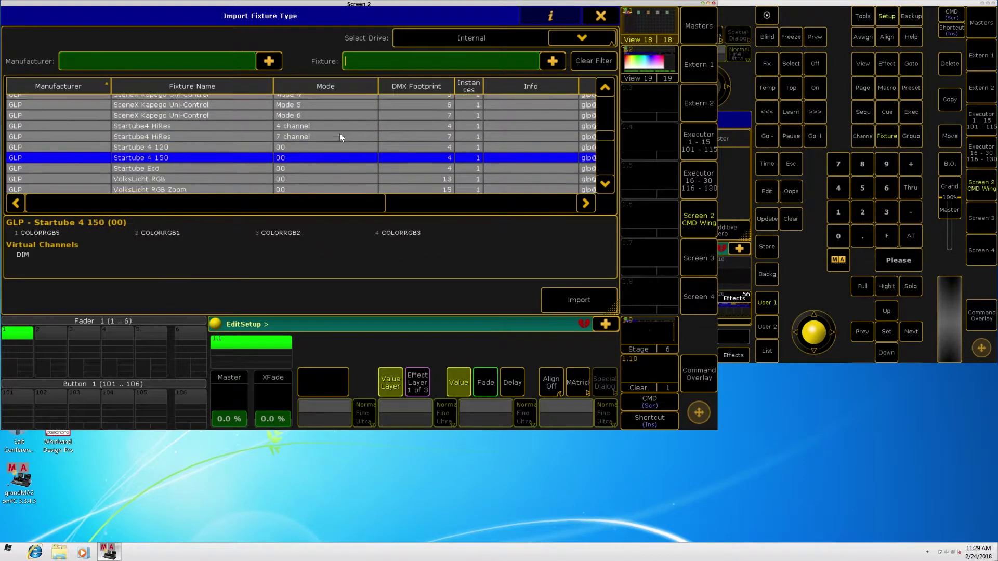
pyautogui.press('Down')
pyautogui.press('Down')
pyautogui.press('Down')
pyautogui.press('Down')
pyautogui.press('Down')
pyautogui.press('Down')
pyautogui.press('Down')
pyautogui.press('Down')
pyautogui.press('Down')
pyautogui.press('Down')
pyautogui.press('Down')
pyautogui.press('Down')
pyautogui.press('Down')
pyautogui.press('Down')
pyautogui.press('Down')
pyautogui.press('Down')
pyautogui.press('Down')
pyautogui.press('Down')
pyautogui.press('Down')
pyautogui.press('Down')
pyautogui.press('Down')
pyautogui.press('Down')
pyautogui.press('Down')
pyautogui.press('Down')
pyautogui.press('Down')
pyautogui.press('Down')
pyautogui.press('Down')
pyautogui.press('Down')
pyautogui.press('Down')
pyautogui.press('Down')
pyautogui.press('Down')
pyautogui.press('Down')
pyautogui.press('Down')
pyautogui.press('Down')
pyautogui.press('Down')
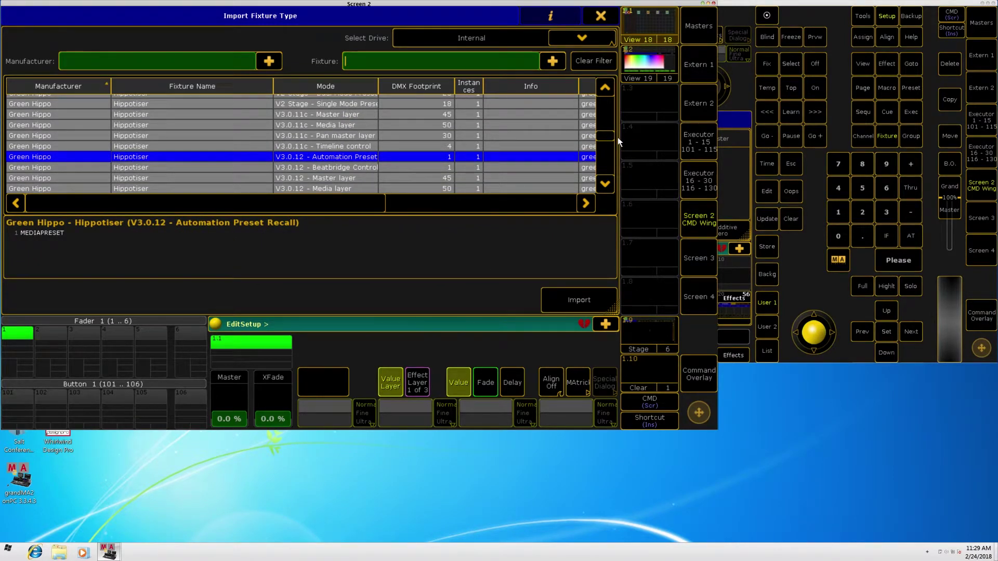
# Filter the fixture library by x4s and import the GLP Impression X4S in Normal mode
pyautogui.click(400, 59)
pyautogui.write('x4s')
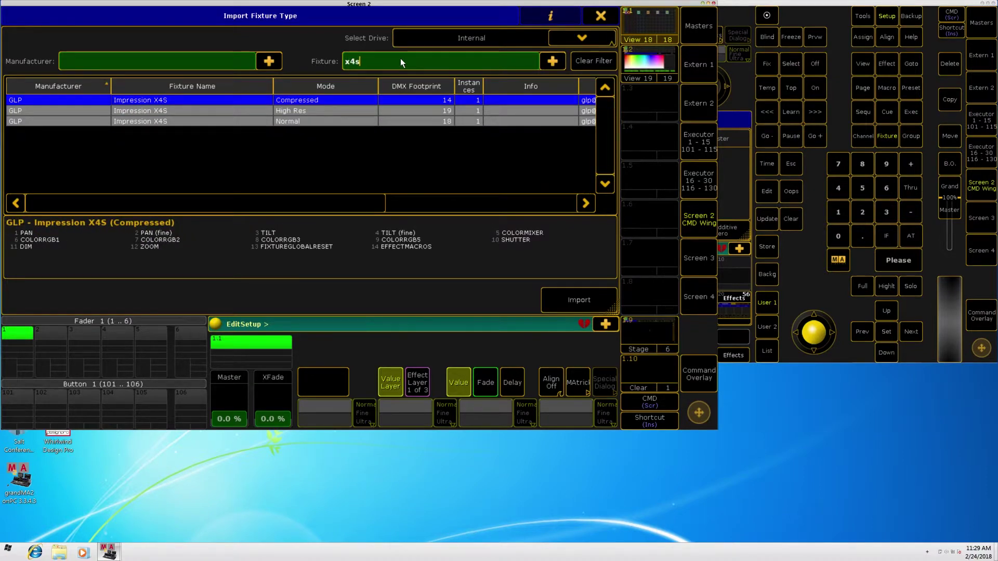
pyautogui.click(328, 121)
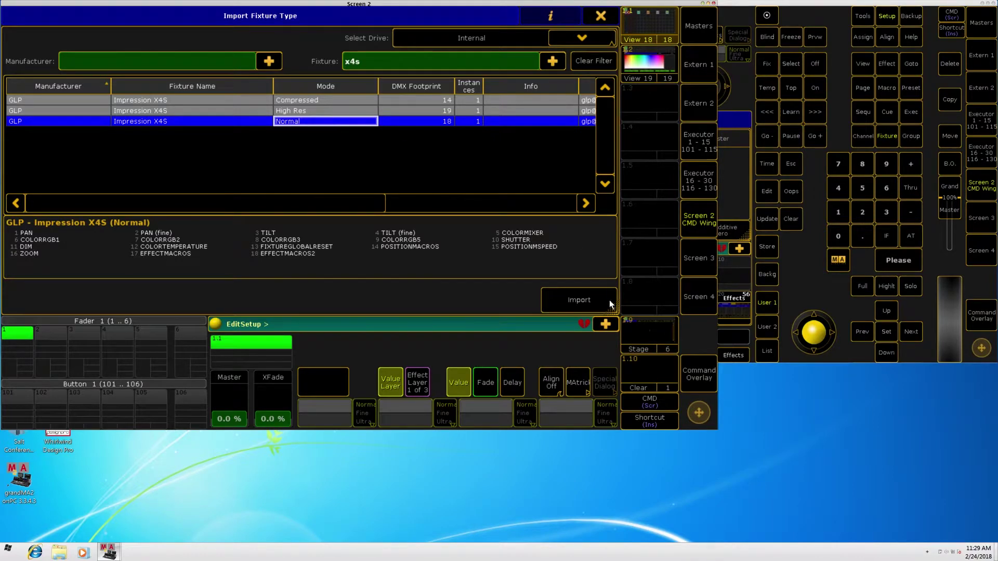
pyautogui.click(583, 306)
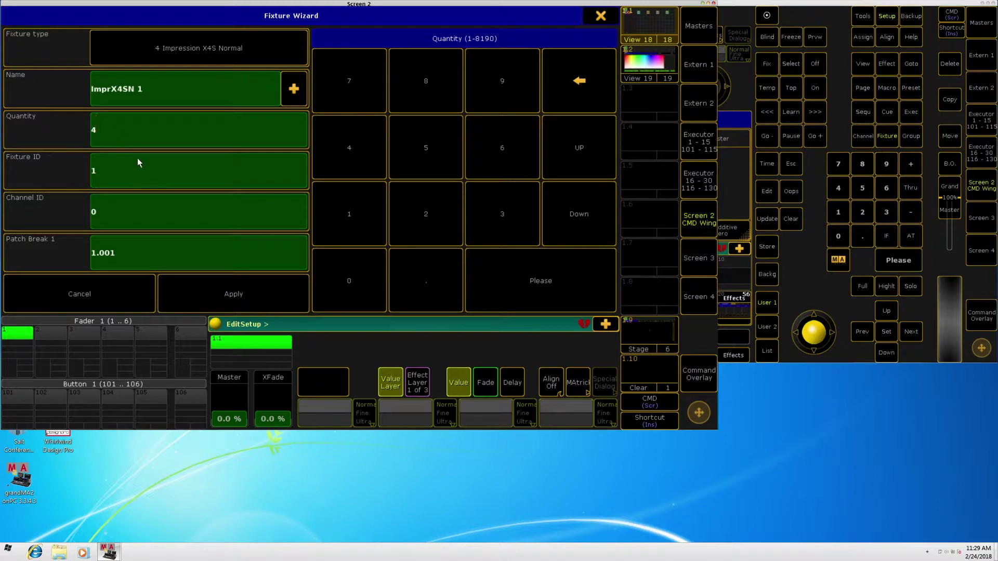
# Create the four Impression X4S fixtures with Fixture ID starting at 1 and Patch Break 1 at 1.001
pyautogui.click(121, 170)
pyautogui.click(131, 251)
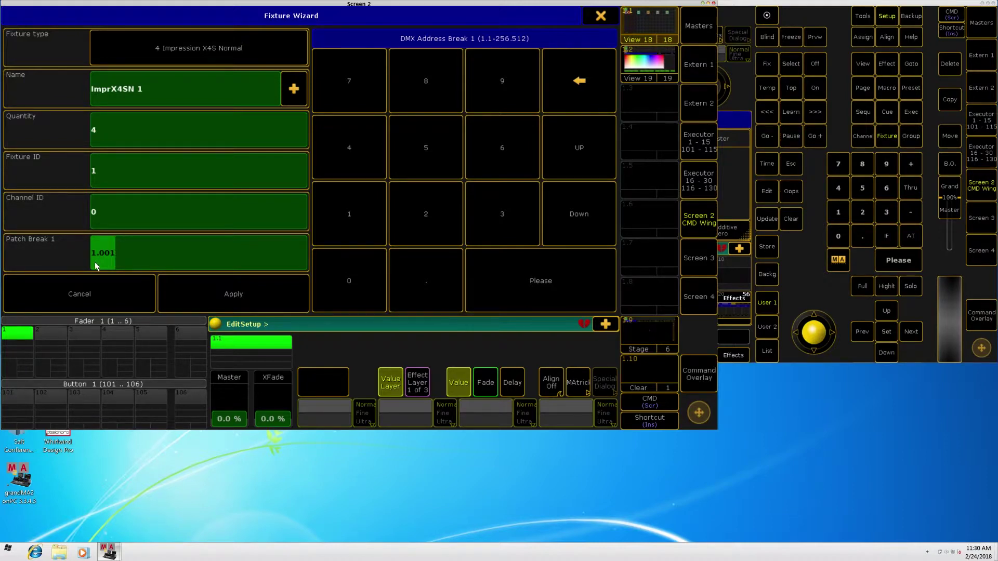
pyautogui.click(229, 293)
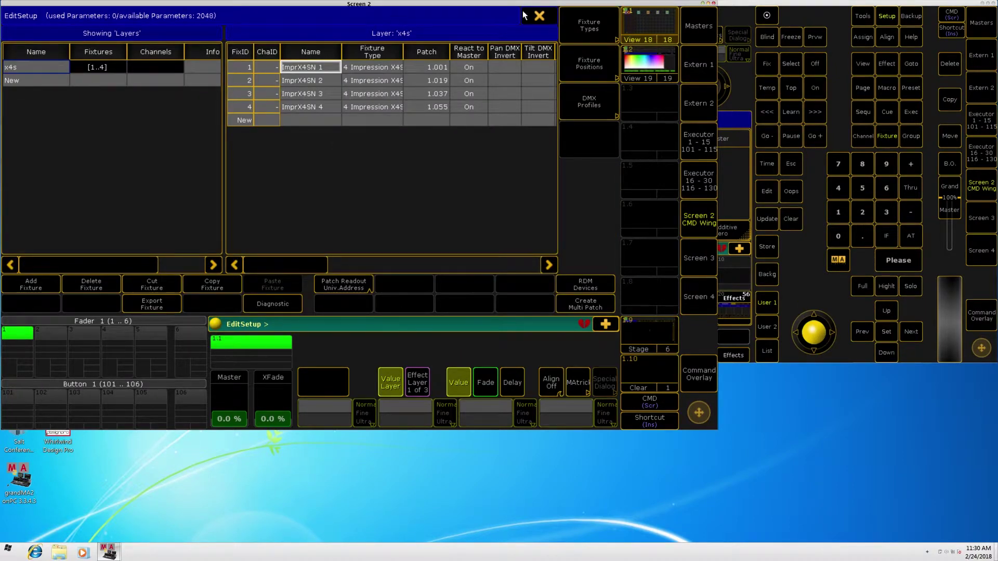
# Leave the patch and fixture schedule with the changes saved, and close Setup
pyautogui.click(540, 17)
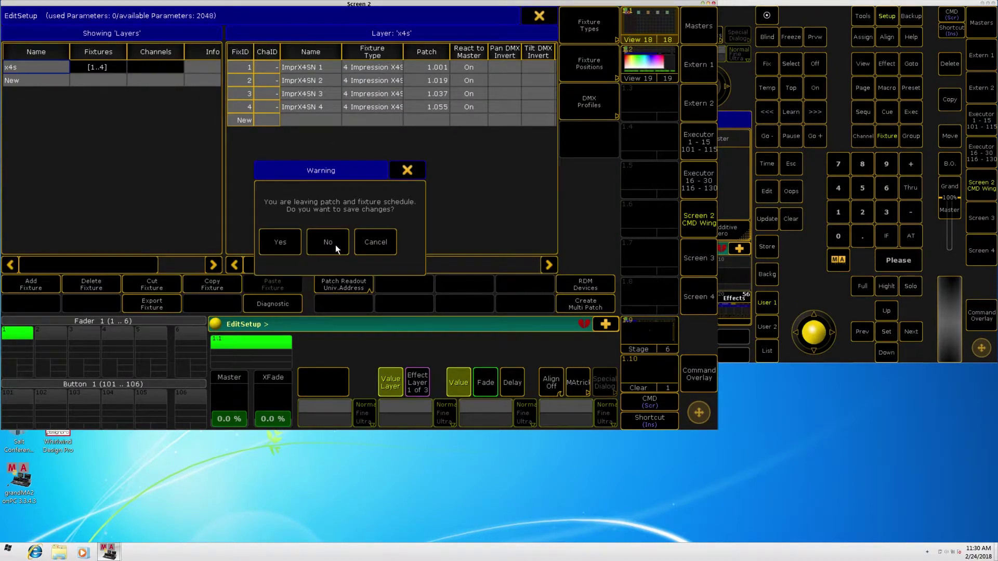
pyautogui.click(279, 241)
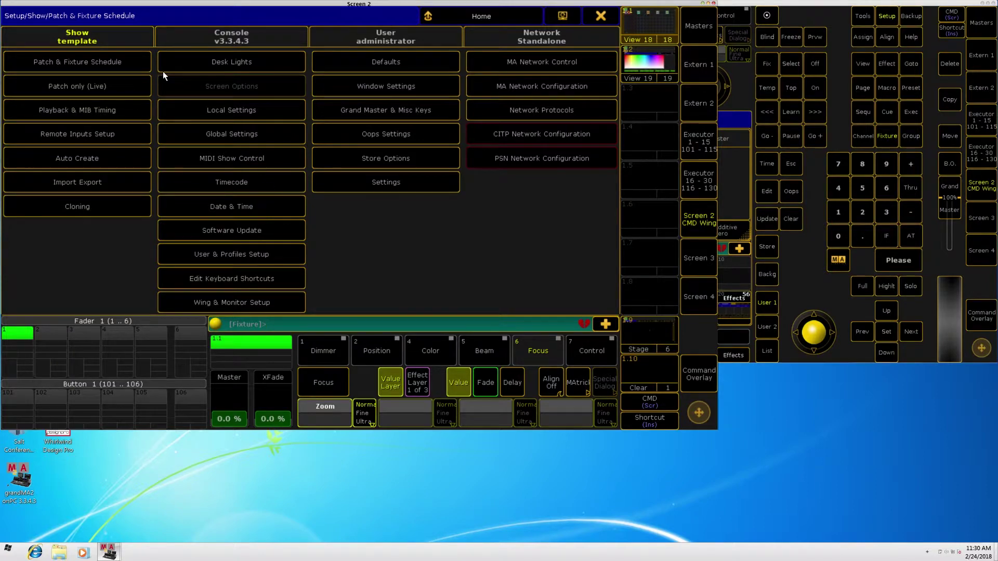
pyautogui.click(601, 17)
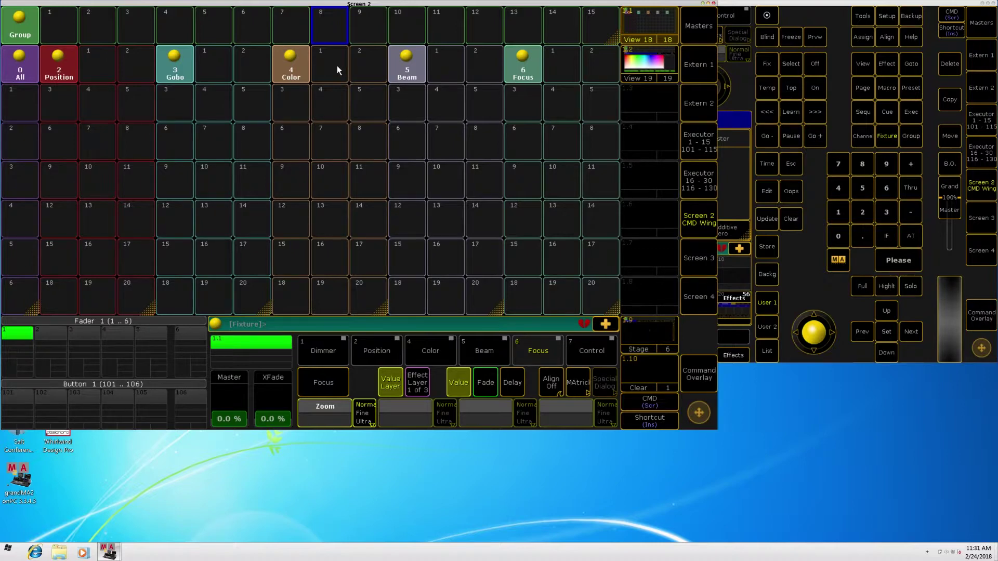
# Select fixtures 1 thru 4 and set their Zoom to wide
pyautogui.write('Fixture 1 Thru 4')
pyautogui.press('Return')
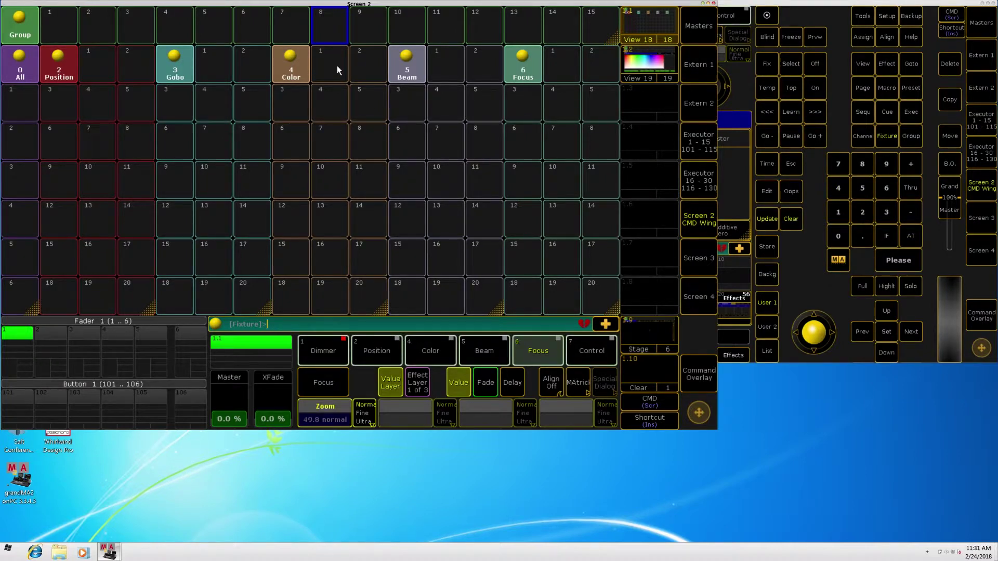
pyautogui.click(313, 411)
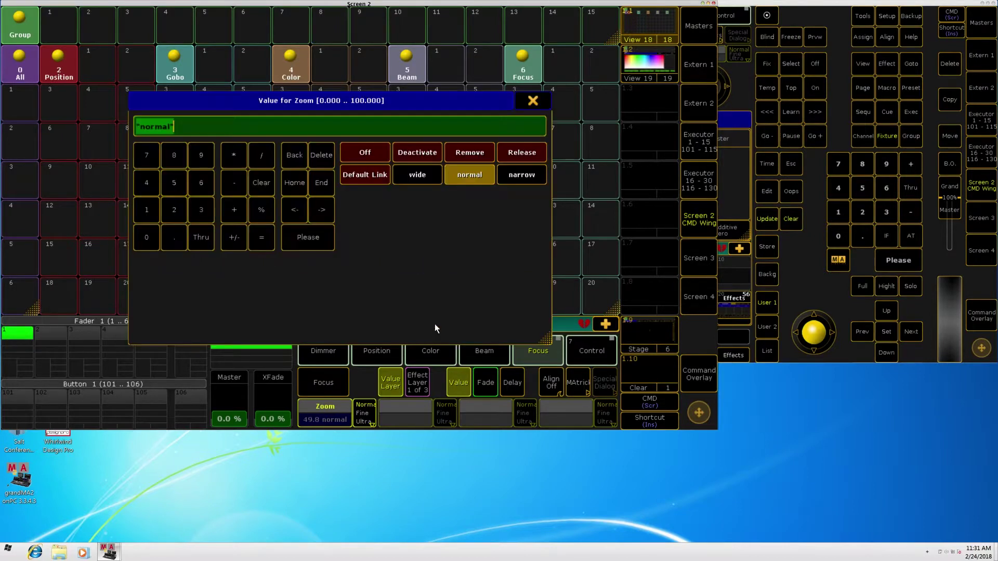
pyautogui.click(431, 177)
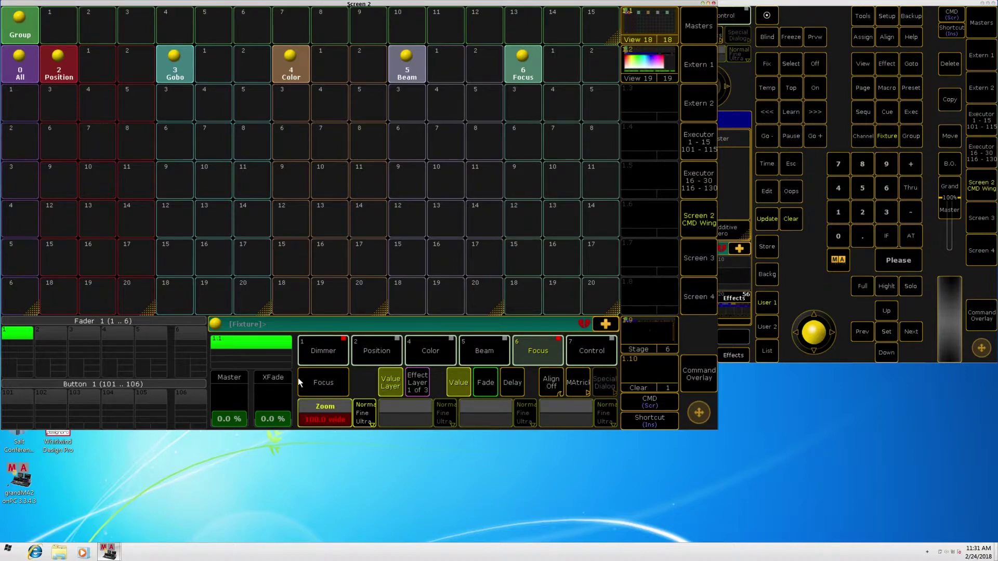
# Store fixtures 1 thru 4 as group 2 and clear the programmer
pyautogui.write('Fixture 1 Thru 4')
pyautogui.press('Return')
pyautogui.write('store')
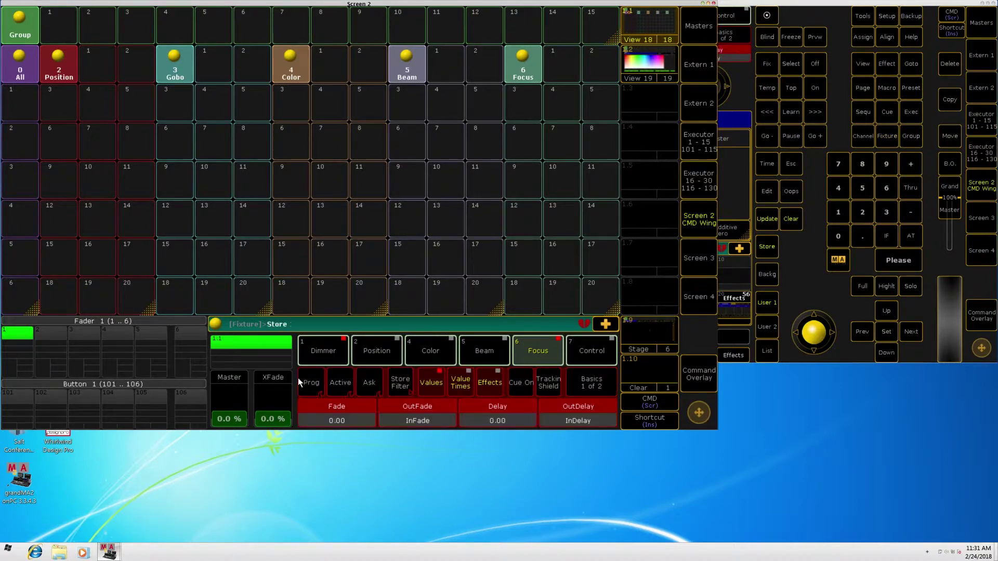
pyautogui.click(96, 22)
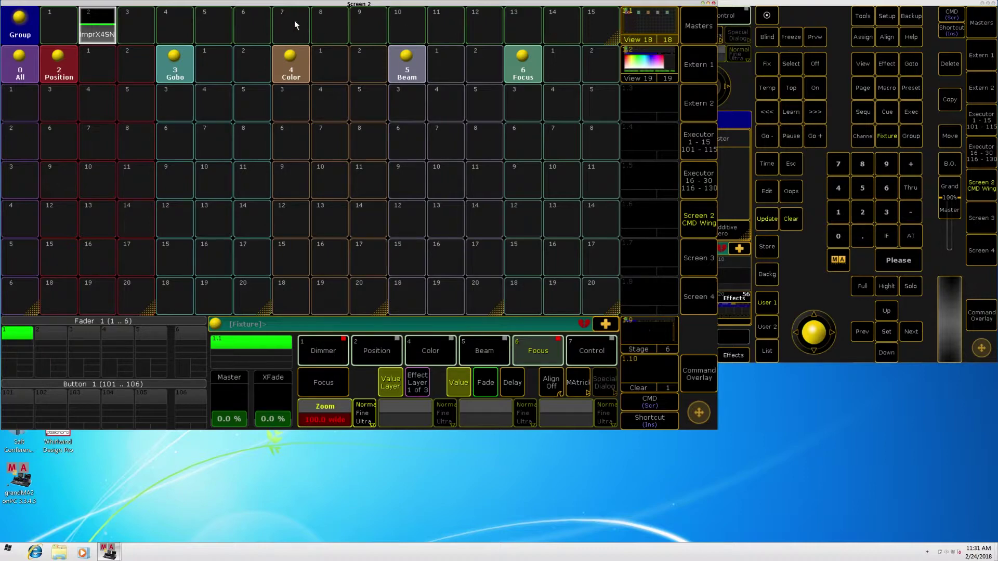
pyautogui.click(102, 31)
pyautogui.press('c')
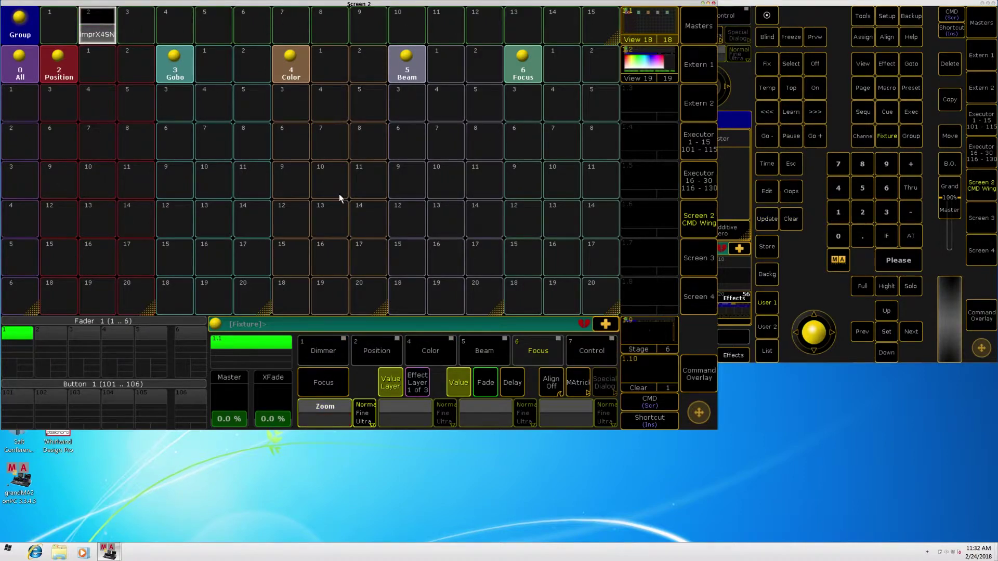
# Select the fixtures of group 2, and cancel the pending At command and the fixture selection
pyautogui.click(98, 34)
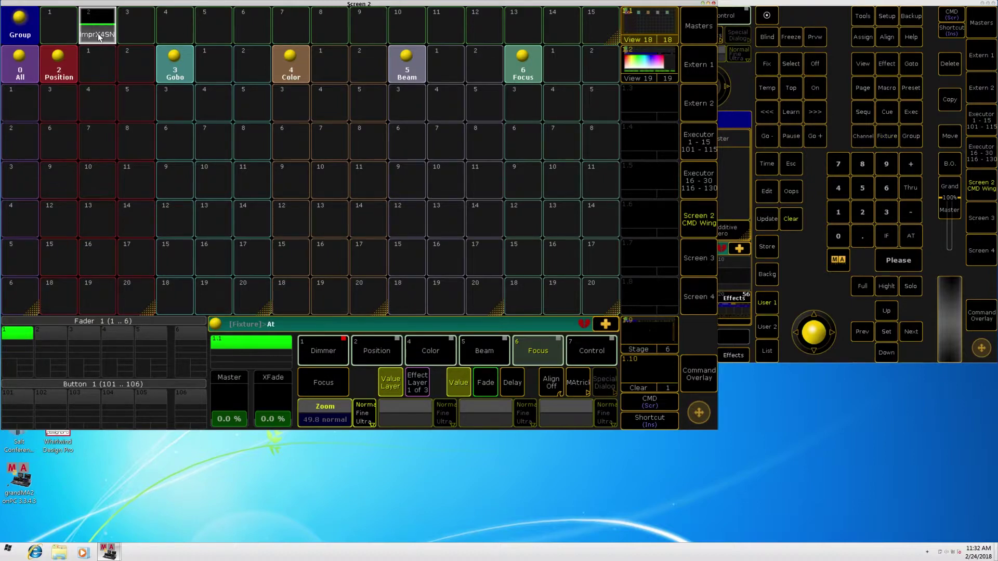
pyautogui.scroll(-2, 119, 37)
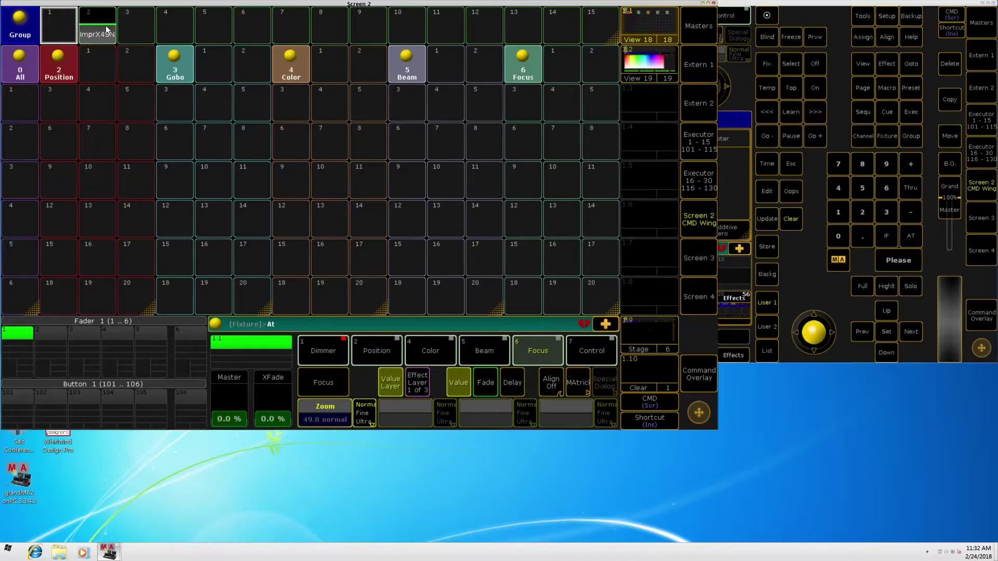
pyautogui.press('Escape')
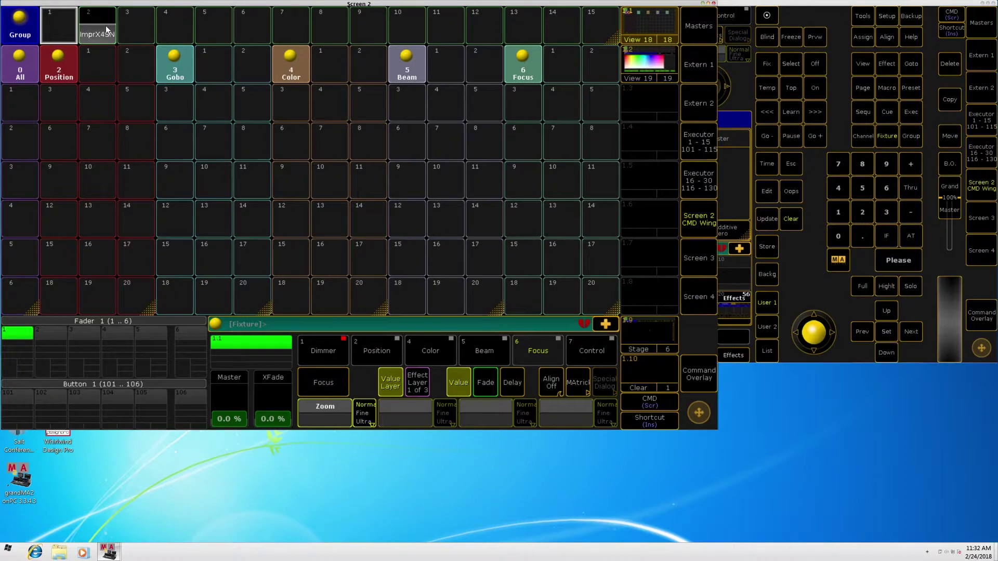